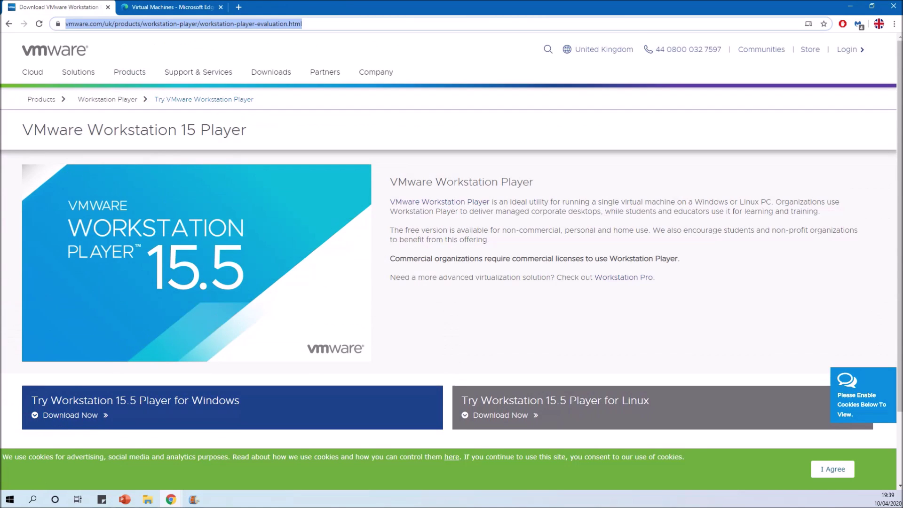
- Switch to the Microsoft 'Virtual Machines' browser tab offering Windows 10 VMs
key("ctrl+Tab")
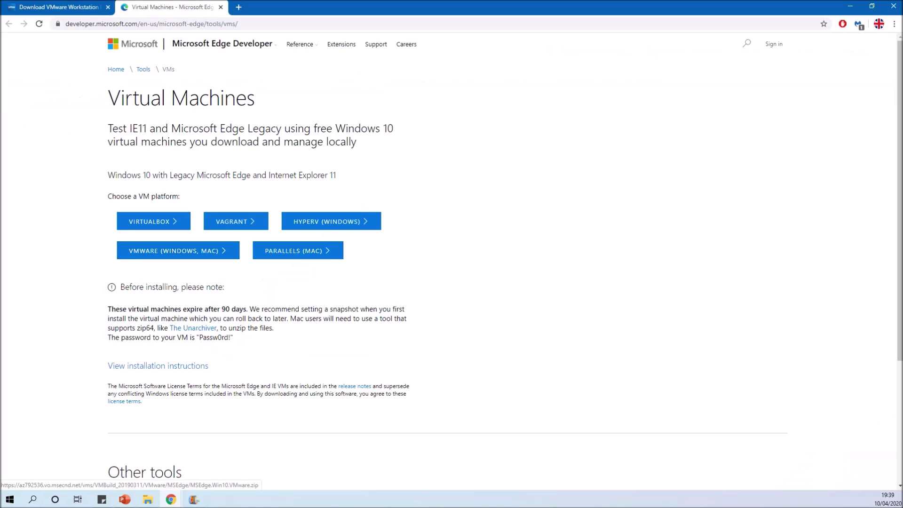
- Scroll to the 'Before installing, please note' section and select the VM password
scroll(452, 263, "down", 1)
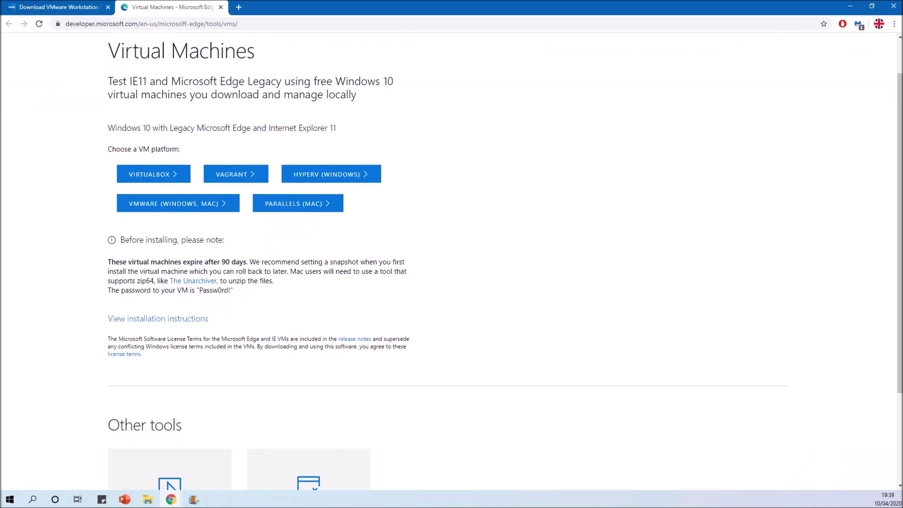
scroll(451, 263, "down", 2)
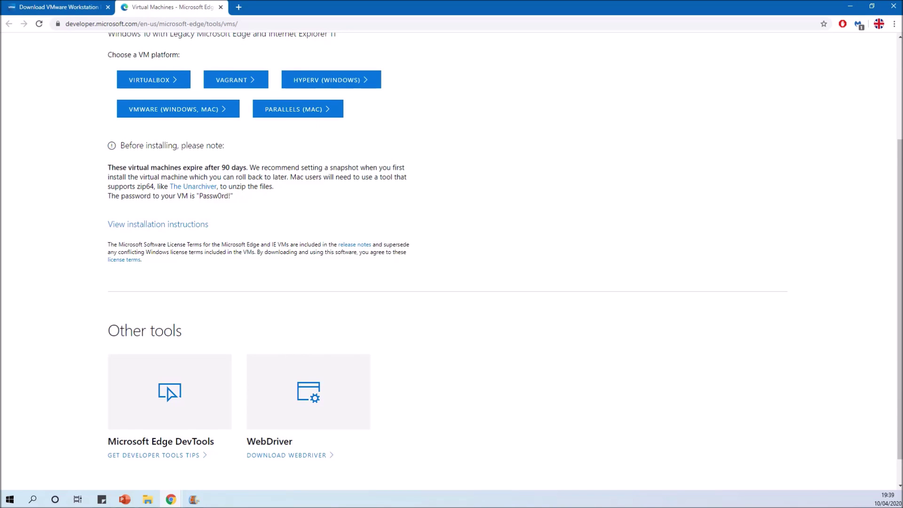
left_click_drag(231, 195, 196, 196)
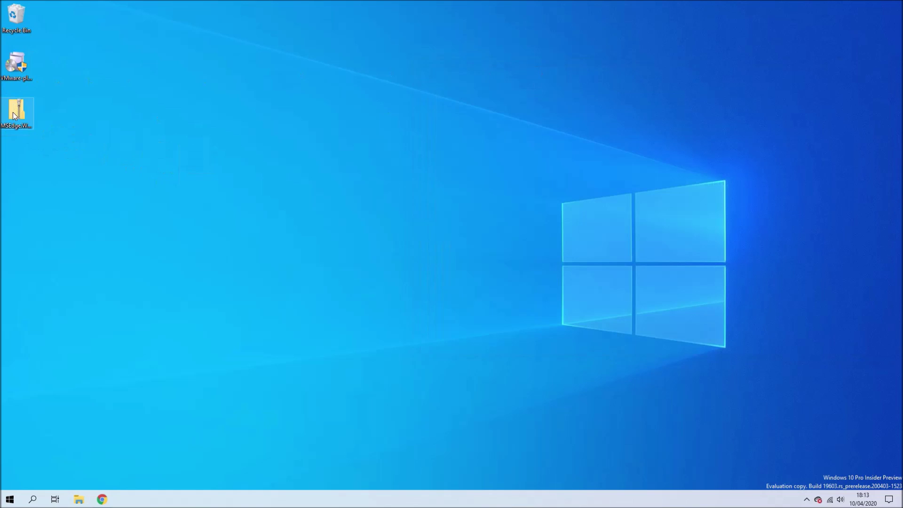
- Extract the MSEdge.Win10.VMware zip with 7-Zip into a same-named desktop folder
right_click(14, 113)
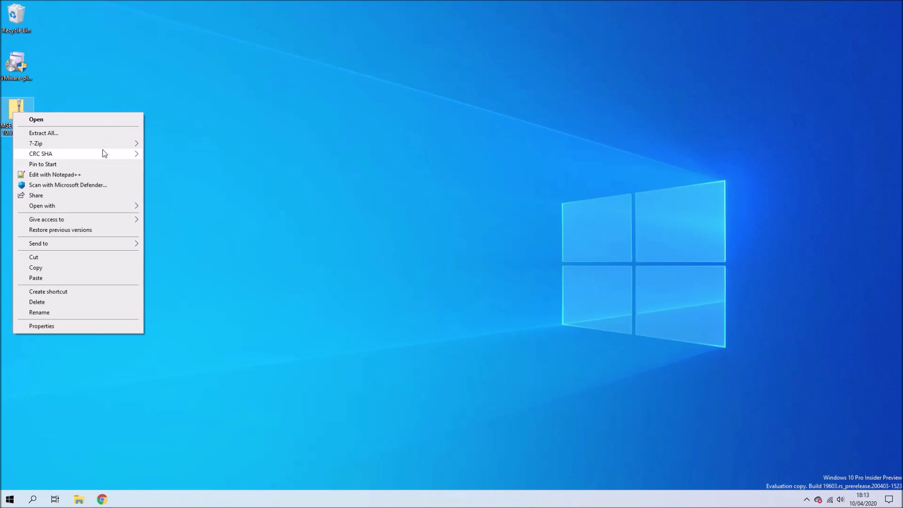
mouse_move(113, 143)
left_click(260, 186)
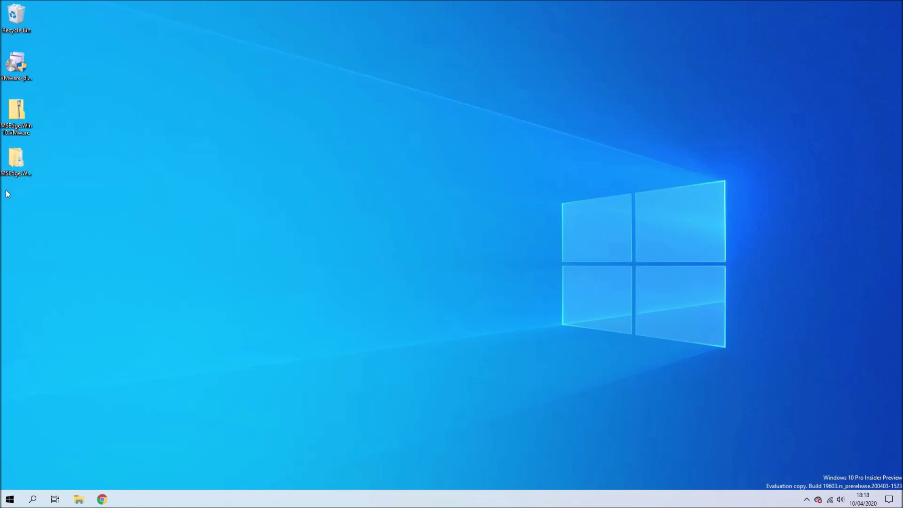
- Confirm the extracted folder holds the .mf, .ovf and .vmdk VM files, then close it
double_click(22, 159)
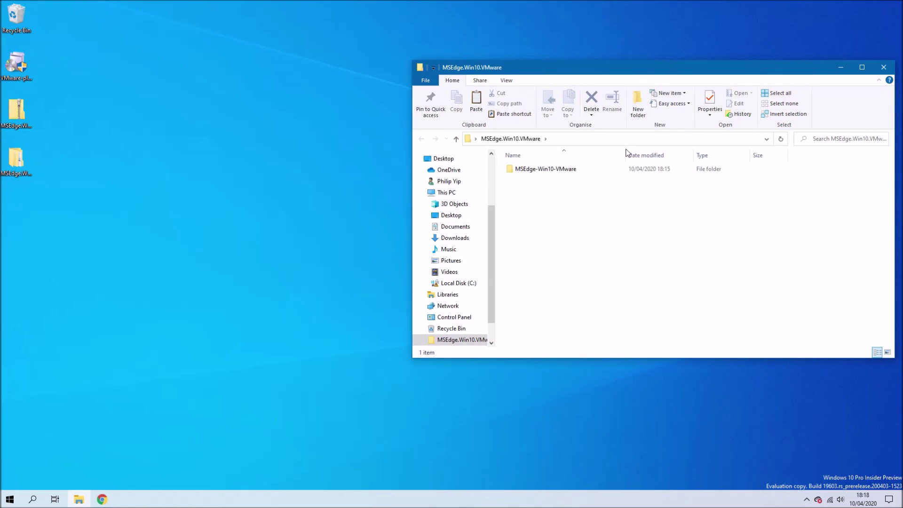
double_click(589, 170)
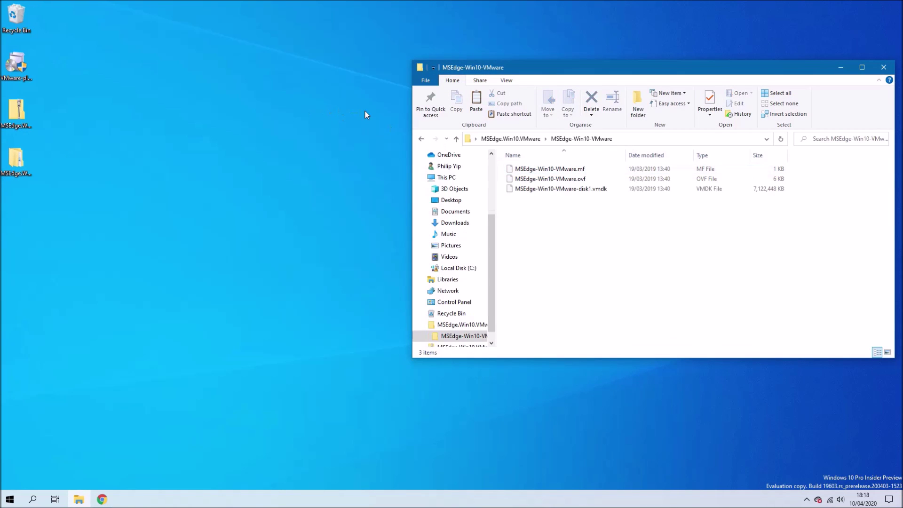
left_click(419, 138)
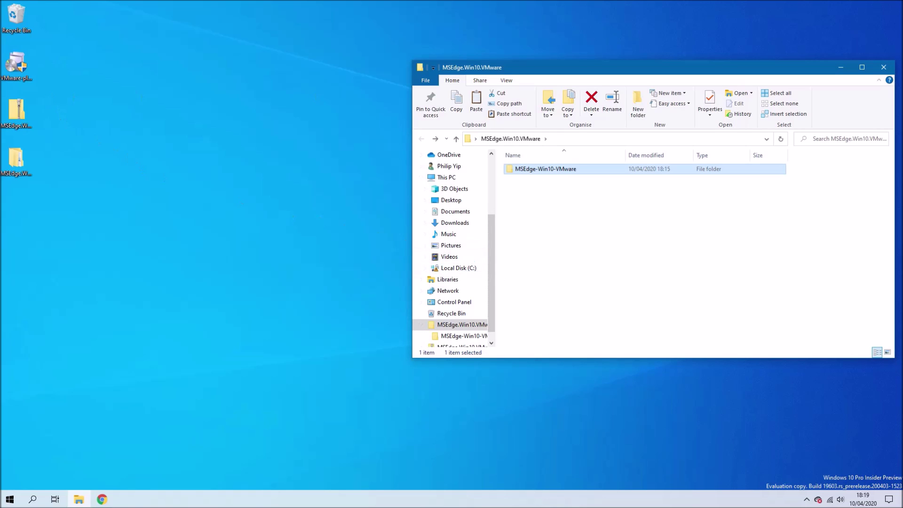
left_click(883, 66)
- Launch the VMware Player installer from the desktop and allow it to make changes
left_click(11, 73)
double_click(12, 73)
left_click(431, 309)
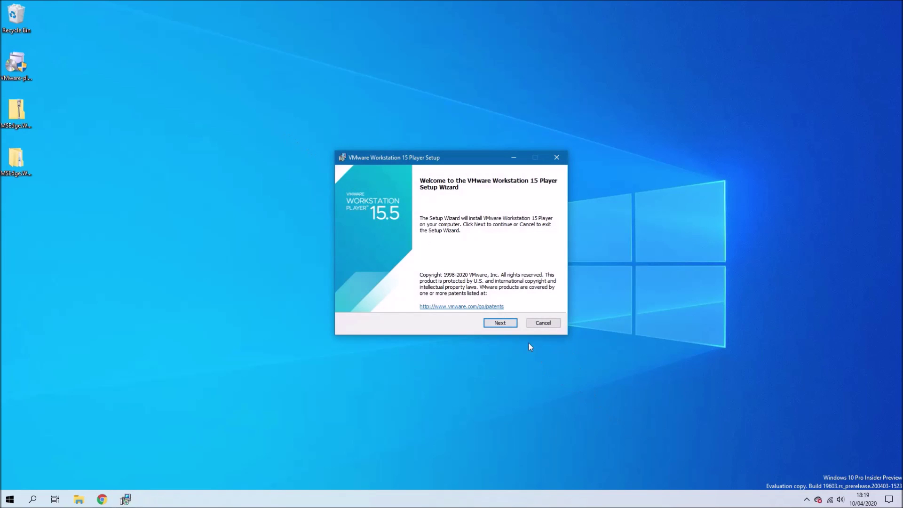
- Install VMware Workstation 15.5 Player accepting the licence, default options, and no desktop shortcut
left_click(506, 322)
left_click(350, 300)
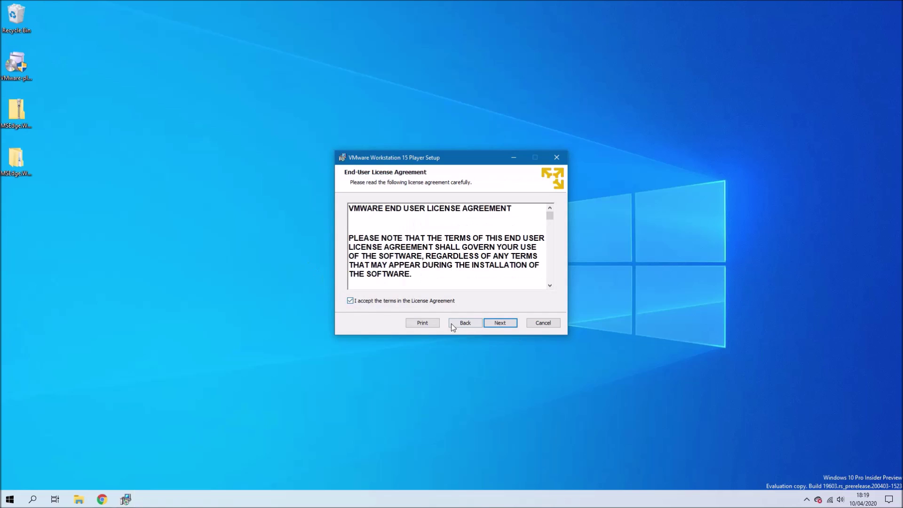
left_click(499, 323)
left_click(499, 323)
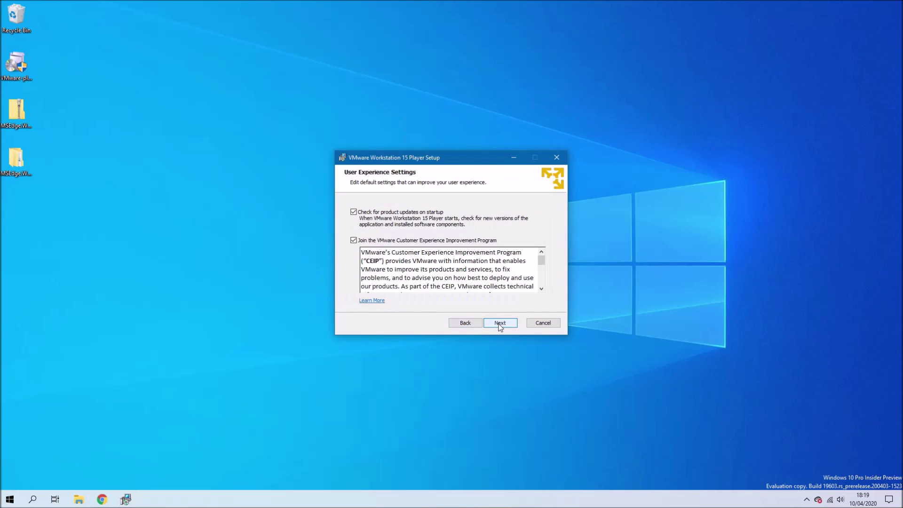
left_click(499, 322)
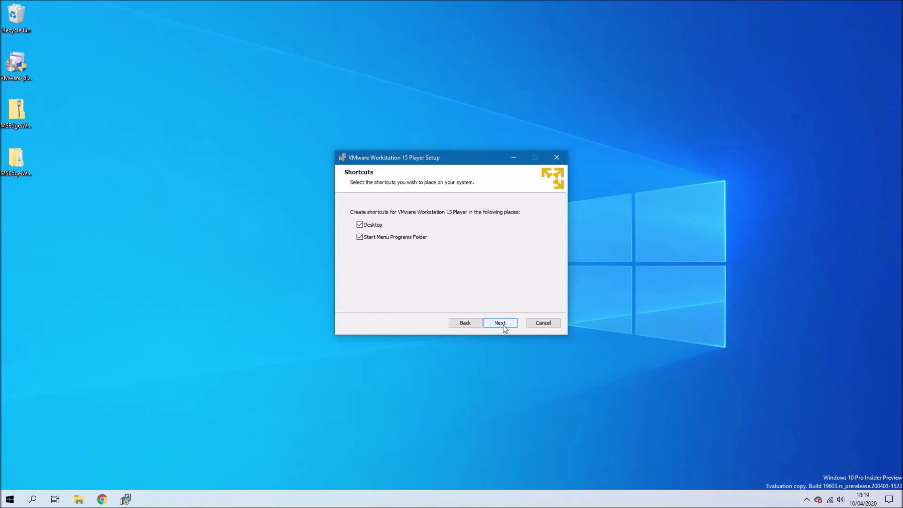
left_click(374, 226)
left_click(509, 326)
left_click(503, 324)
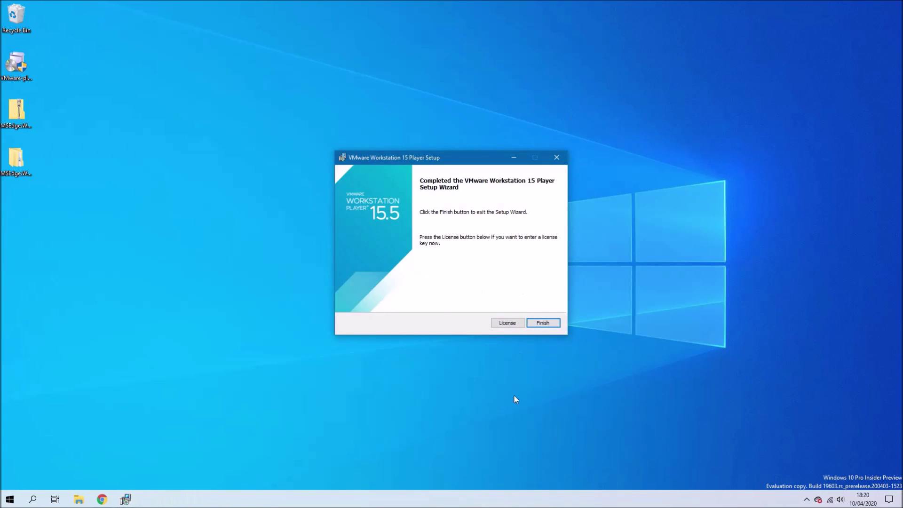
left_click(543, 324)
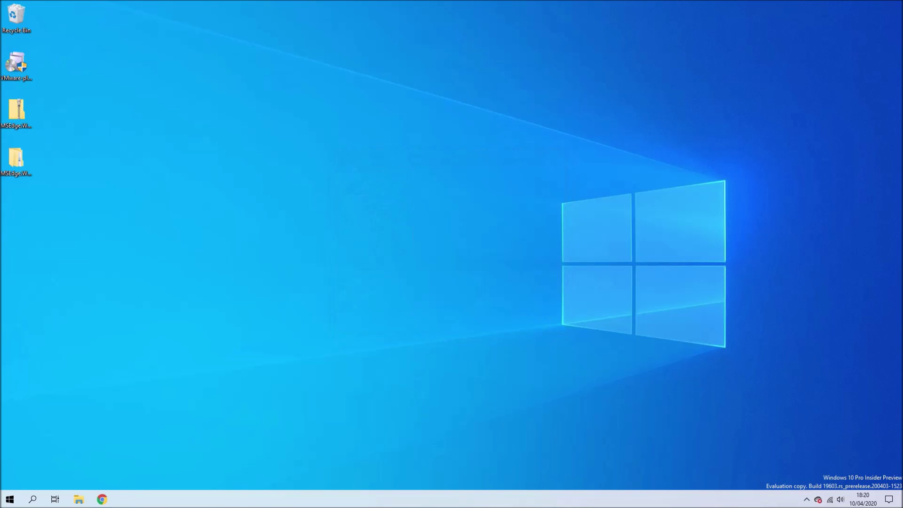
- Create a new folder named 'Virtual Machines' inside Documents
left_click(10, 499)
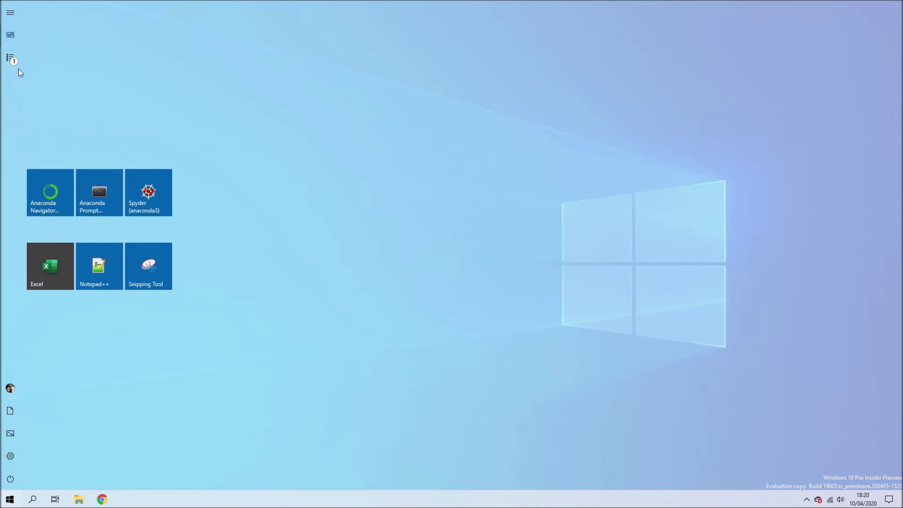
left_click(79, 500)
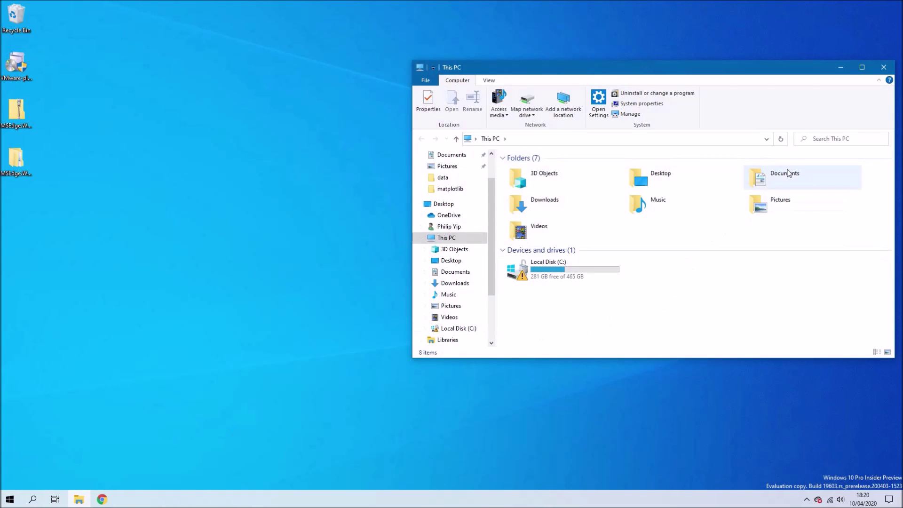
double_click(788, 173)
left_click(10, 499)
mouse_move(2, 172)
left_click(427, 428)
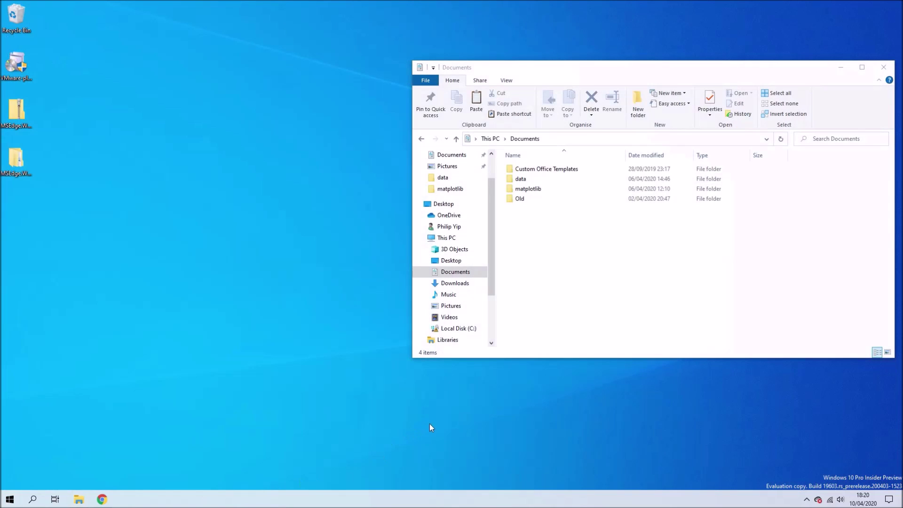
left_click(550, 278)
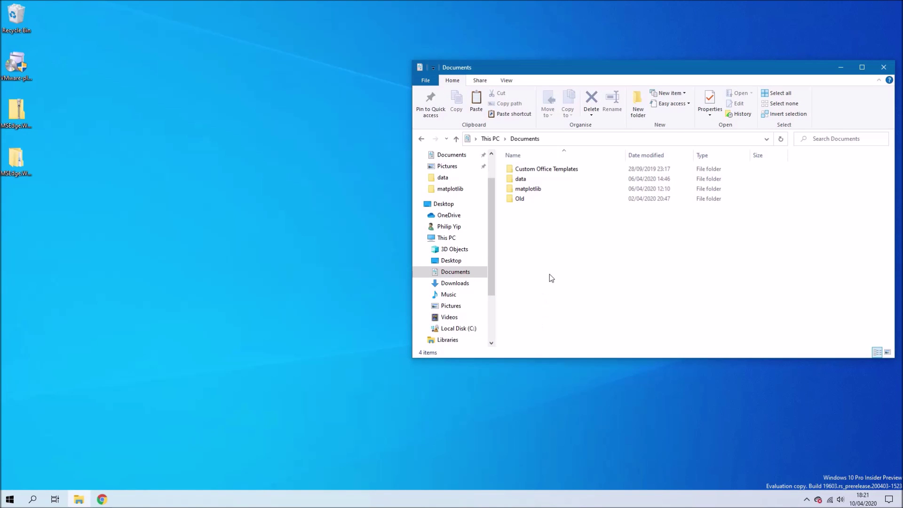
key("ctrl+shift+n")
type("Virt")
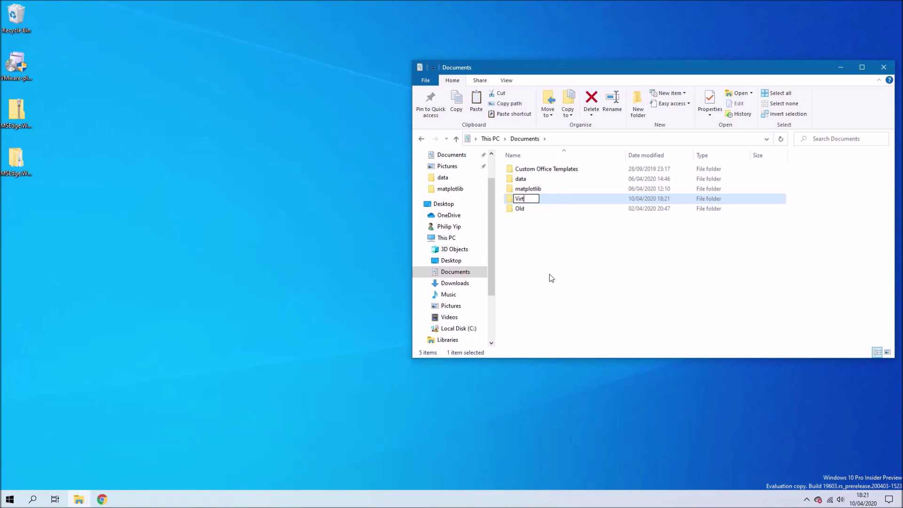
type("ual Machines")
key("Return")
key("Return")
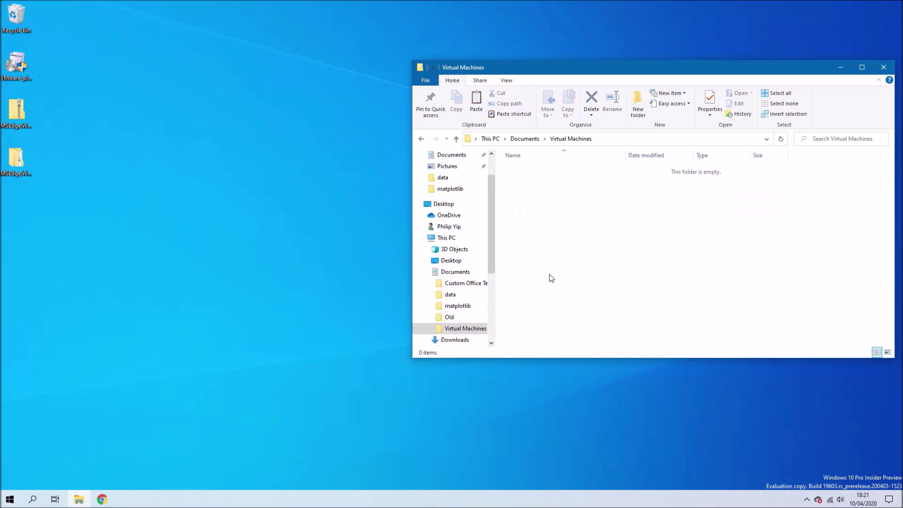
- Drag the MSEdge-Win10-VMware folder into Virtual Machines and close the empty extracted folder
double_click(21, 167)
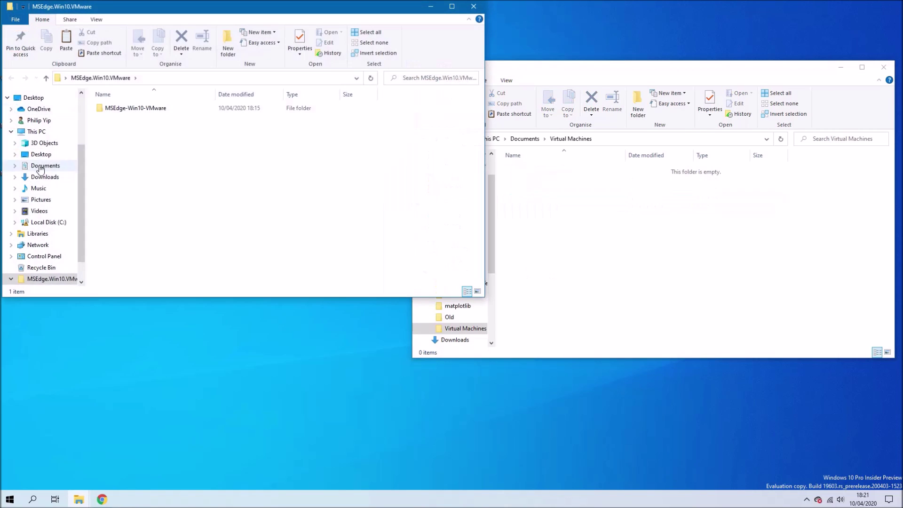
double_click(149, 110)
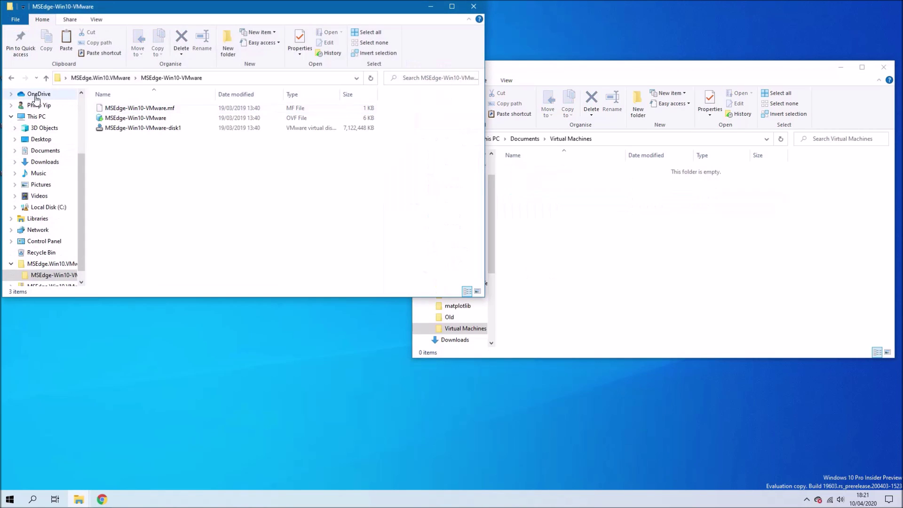
left_click(11, 78)
left_click_drag(117, 116, 685, 272)
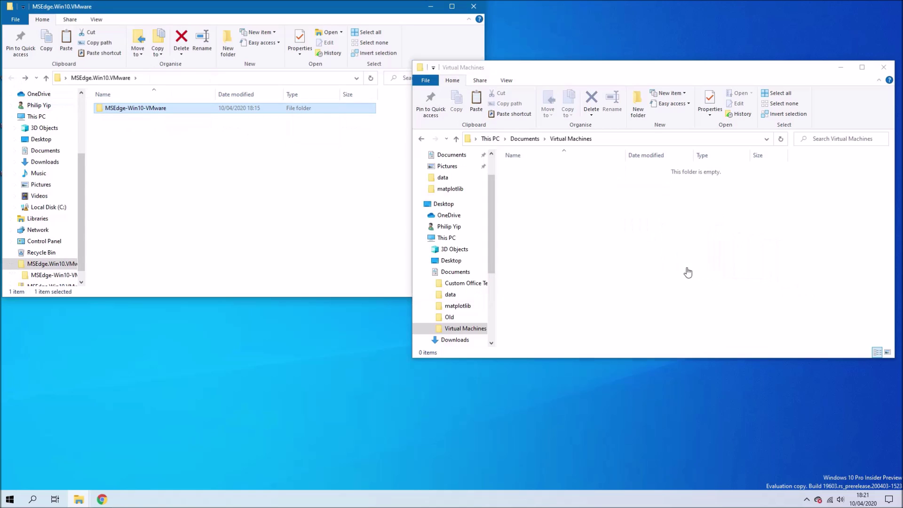
left_click(473, 7)
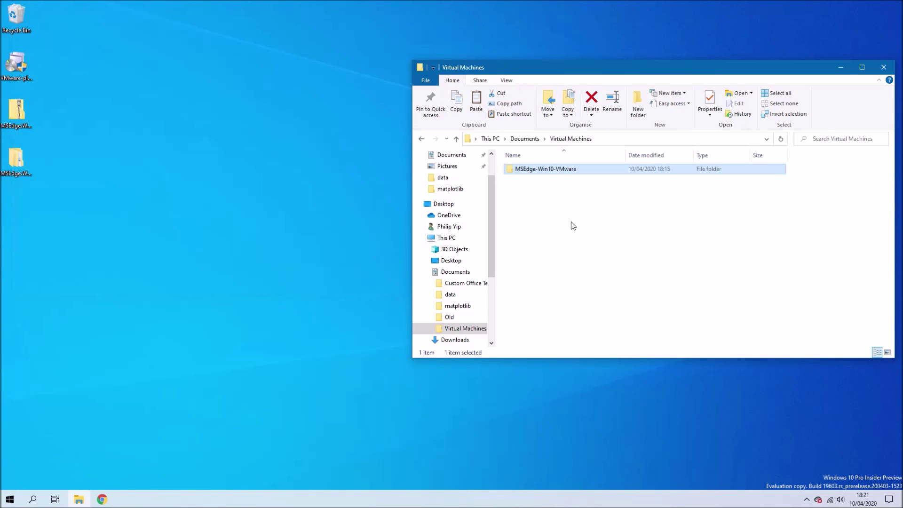
double_click(542, 169)
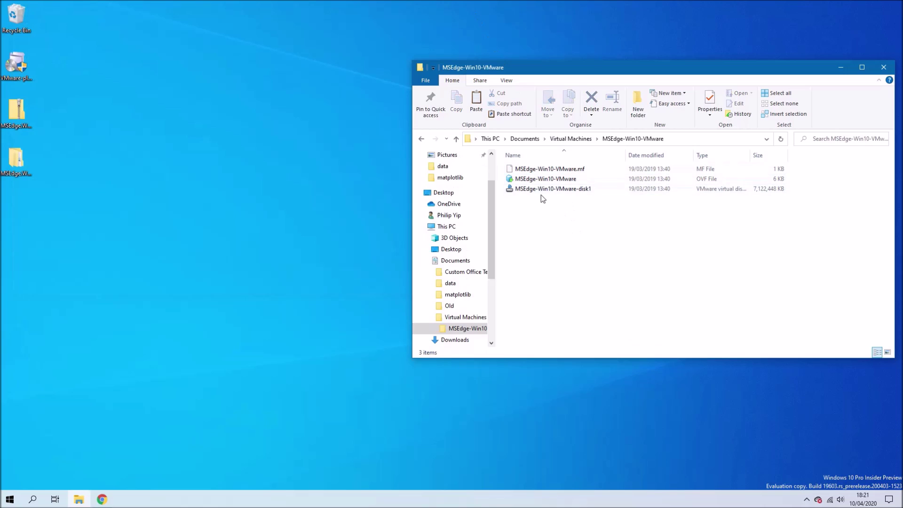
- Open the MSEdge-Win10-VMware OVF file with VMware Player
double_click(540, 189)
right_click(540, 191)
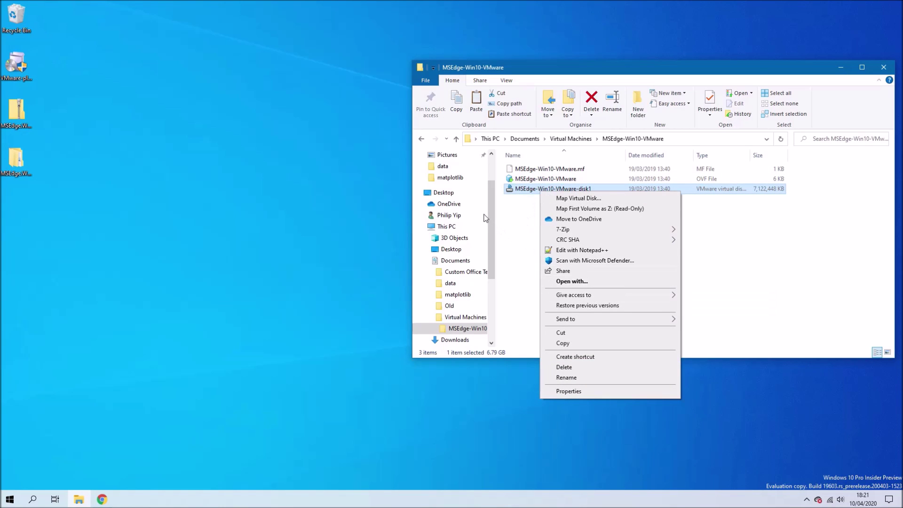
left_click(507, 213)
right_click(517, 179)
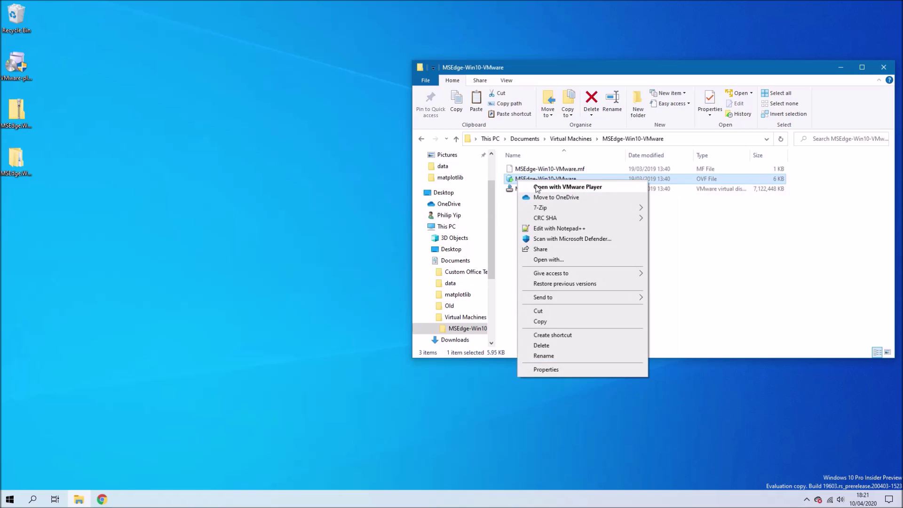
left_click(536, 187)
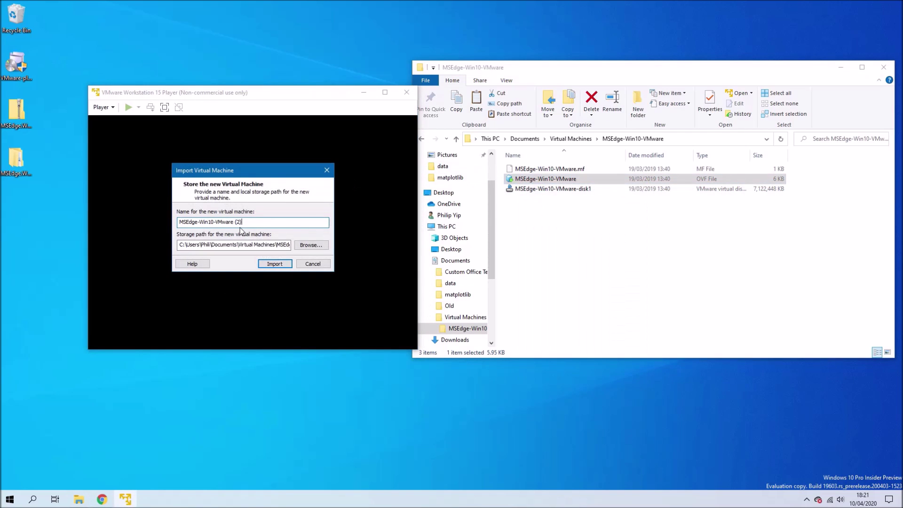
- Name the new virtual machine 'Windows 10 64 Bit' and start the import
left_click_drag(249, 221, 127, 205)
type("Windows 10 64 Bit")
left_click(263, 263)
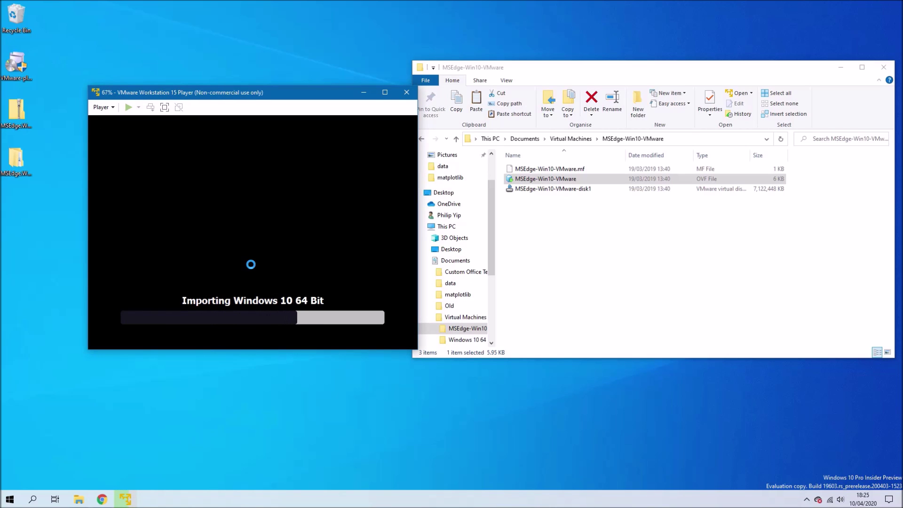
- Accept the VMware Tools download, then sign in to the guest as IEUser with its password
left_click(315, 312)
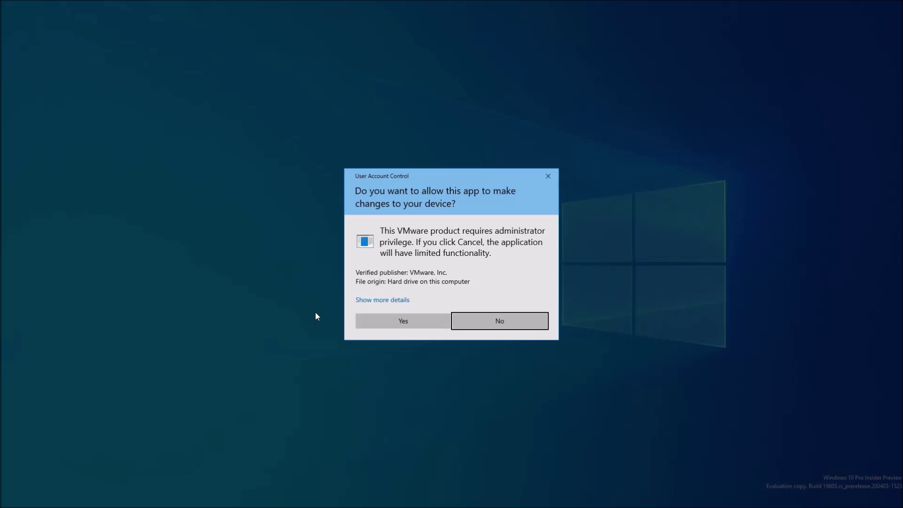
left_click(366, 323)
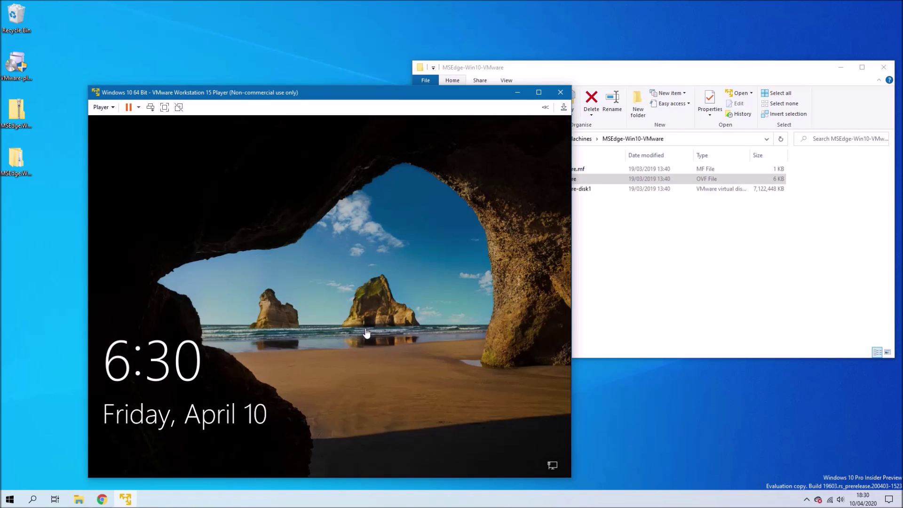
left_click(82, 114)
left_click(280, 238)
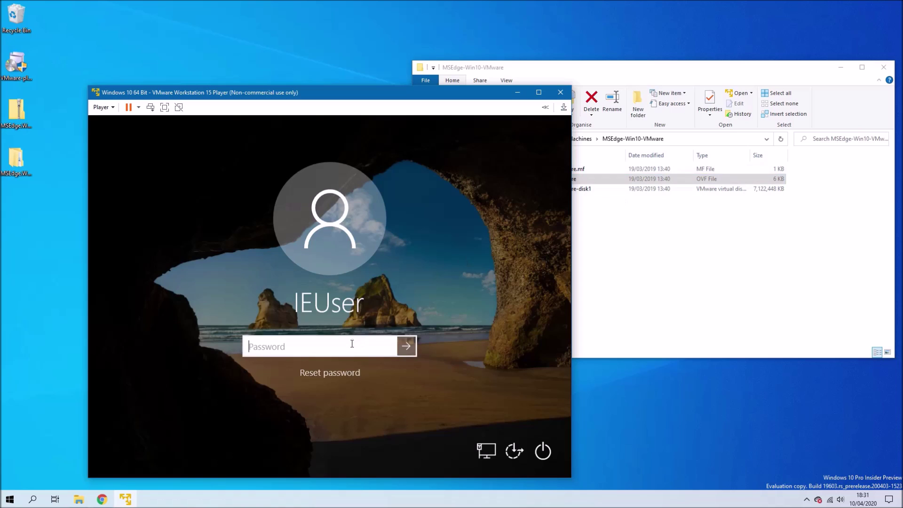
type("Passw0rd!")
key("Return")
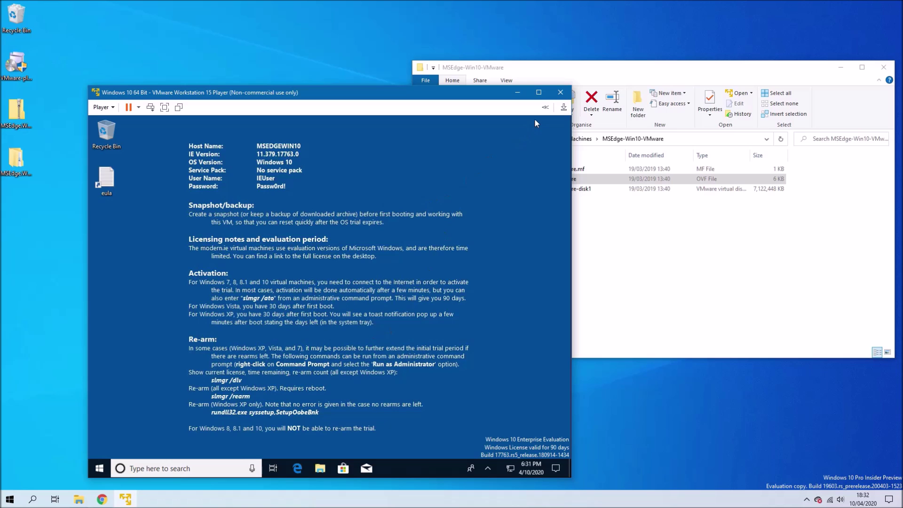
- Maximize the VM window and set the guest taskbar to show only the Cortana icon
left_click(539, 92)
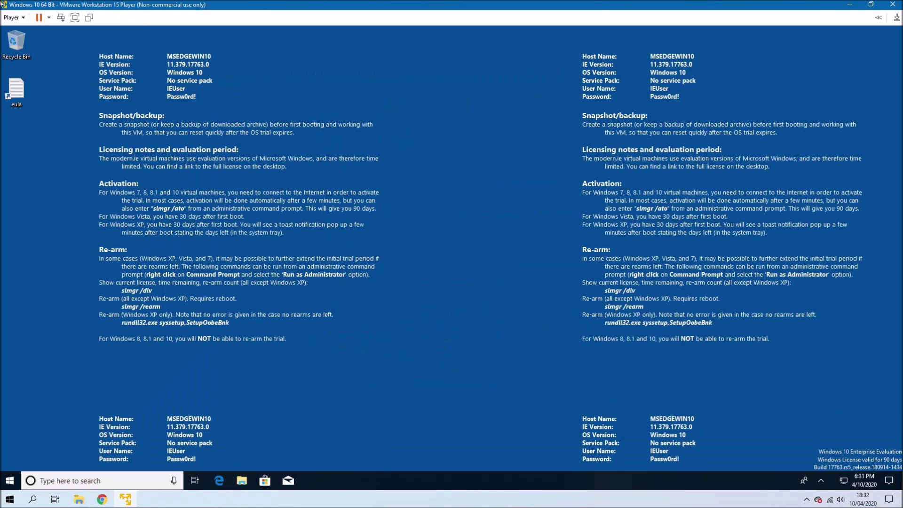
left_click(2, 18)
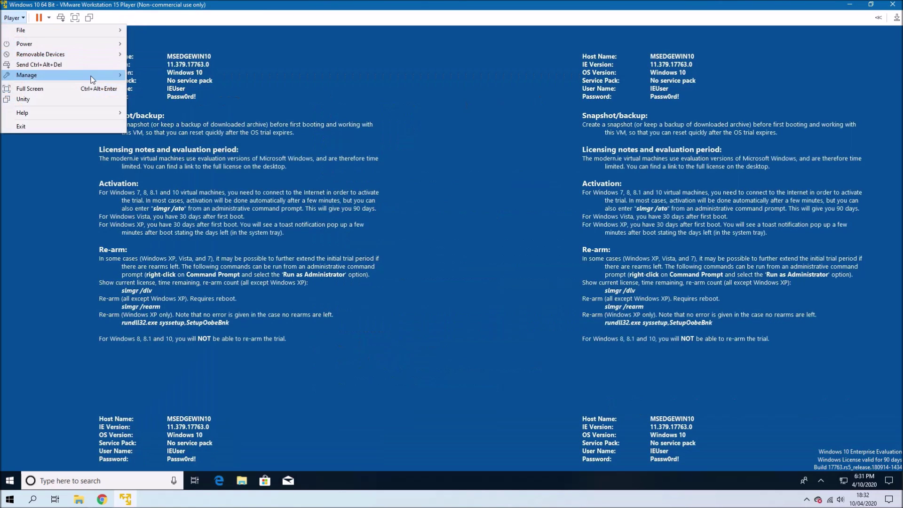
left_click(269, 417)
right_click(369, 480)
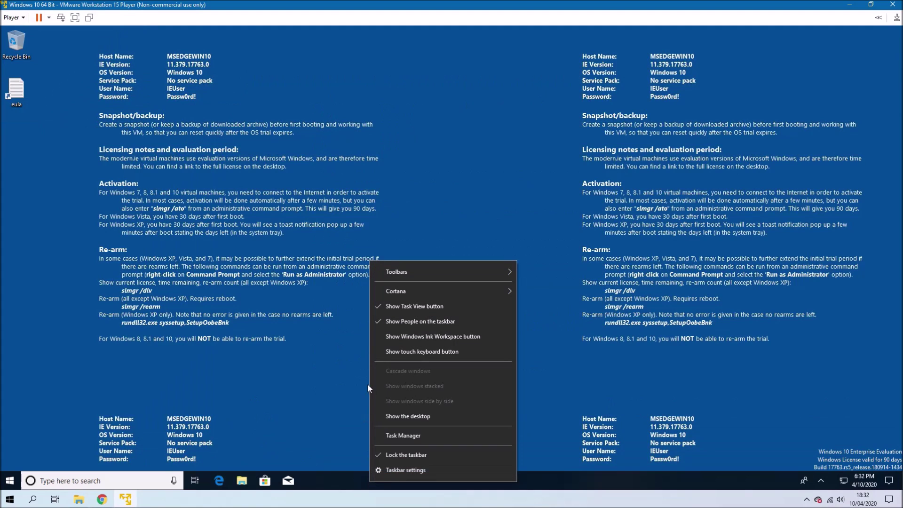
mouse_move(421, 288)
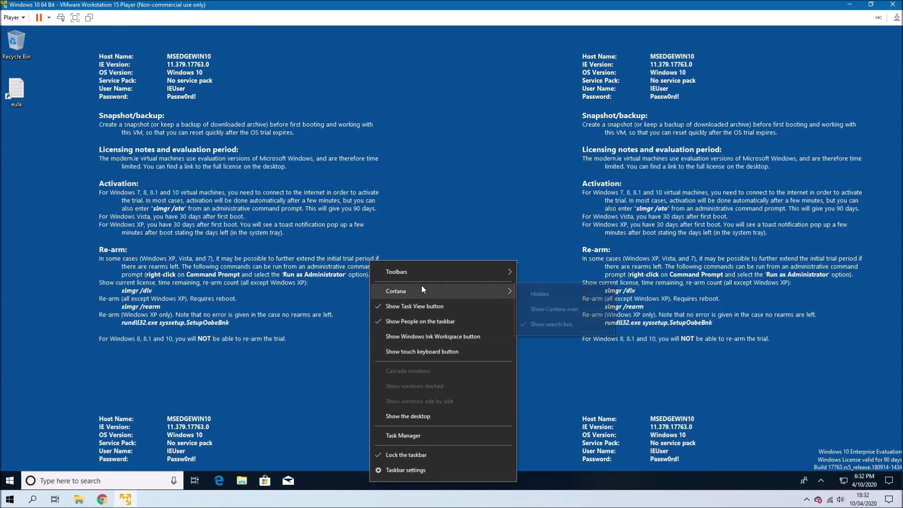
left_click(580, 314)
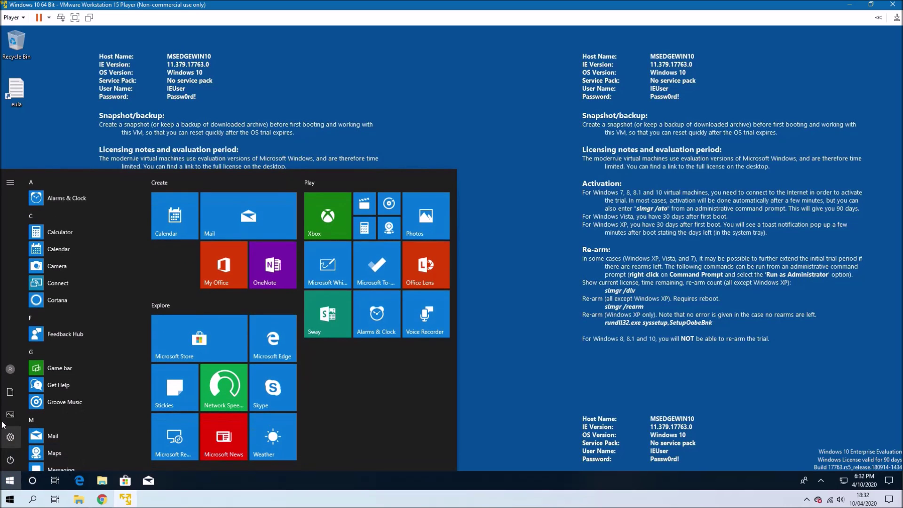
- Open maximized Windows Settings and go to Update & Security to start updates
left_click(10, 437)
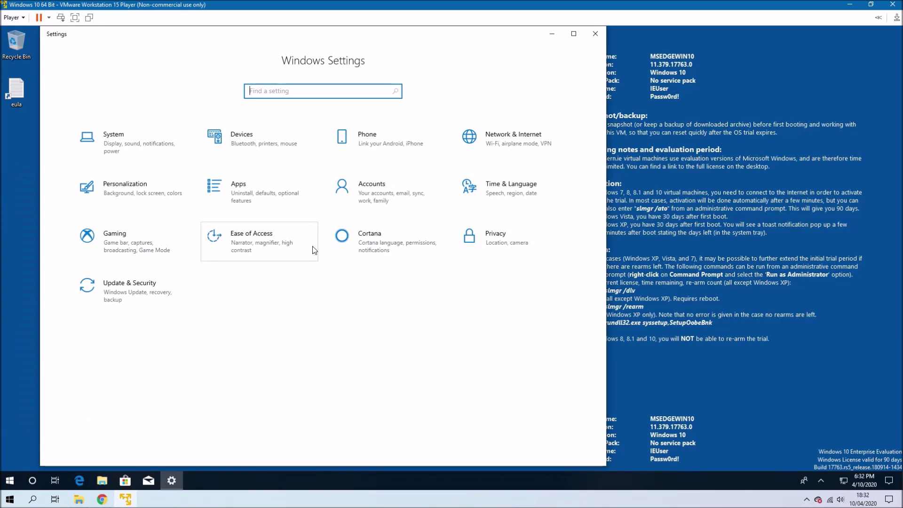
left_click(581, 33)
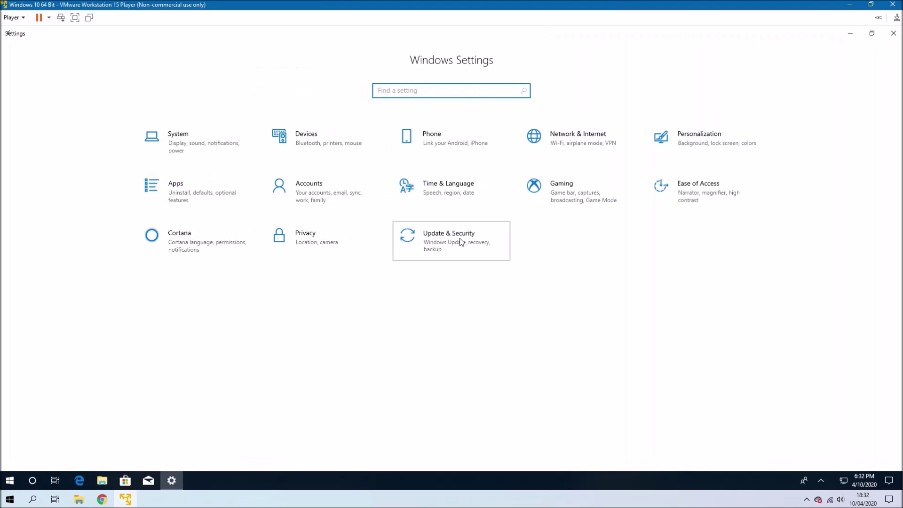
left_click(459, 242)
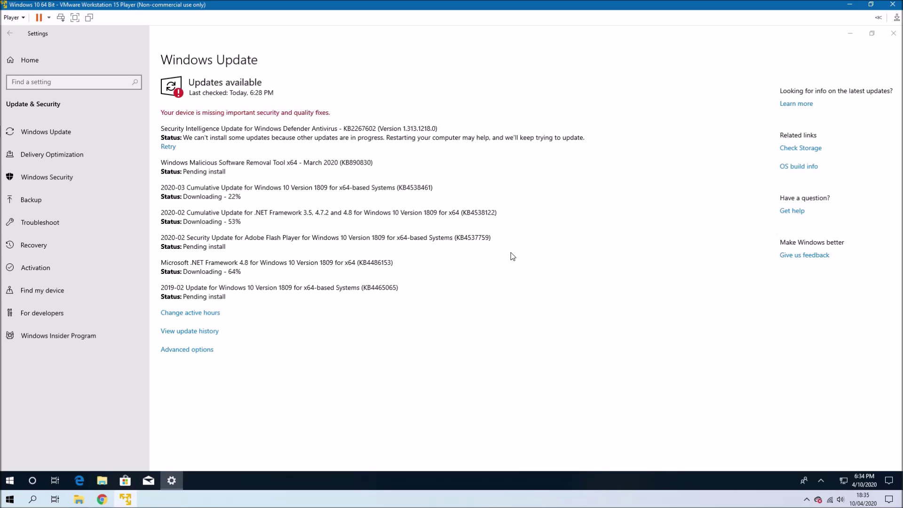
left_click(520, 258)
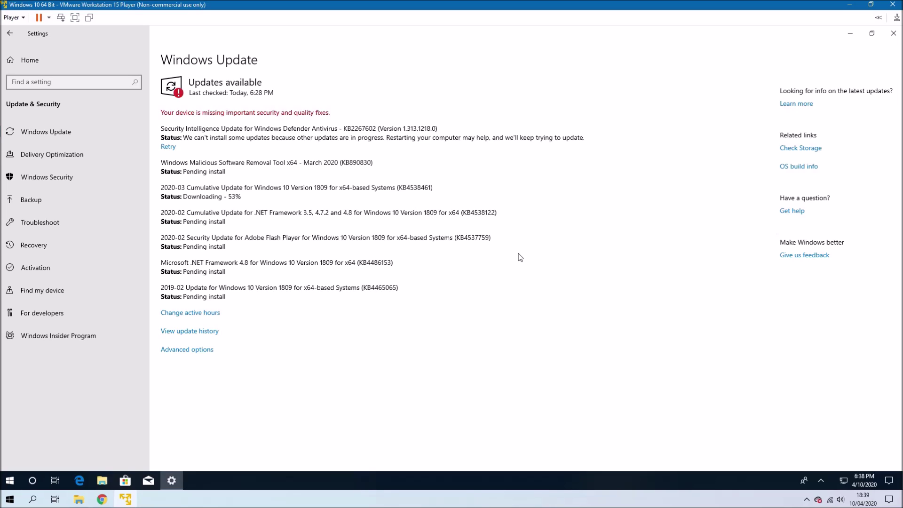
- Restart the guest Windows 10 and sign back in as IEUser
right_click(9, 480)
mouse_move(47, 456)
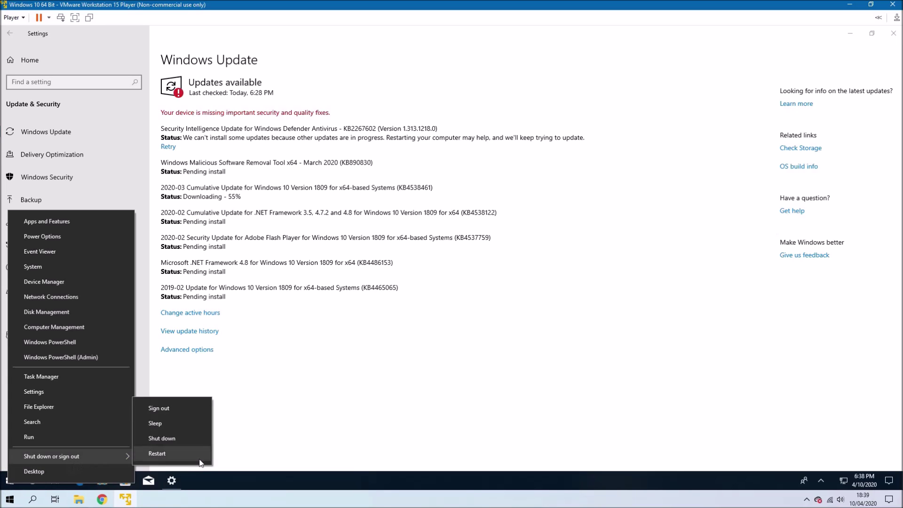
left_click(199, 458)
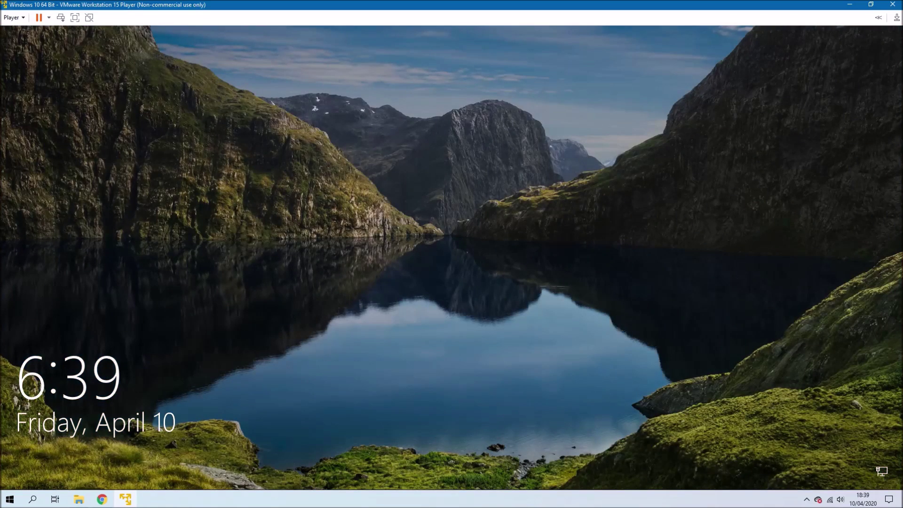
key("space")
type("Passw0rd!")
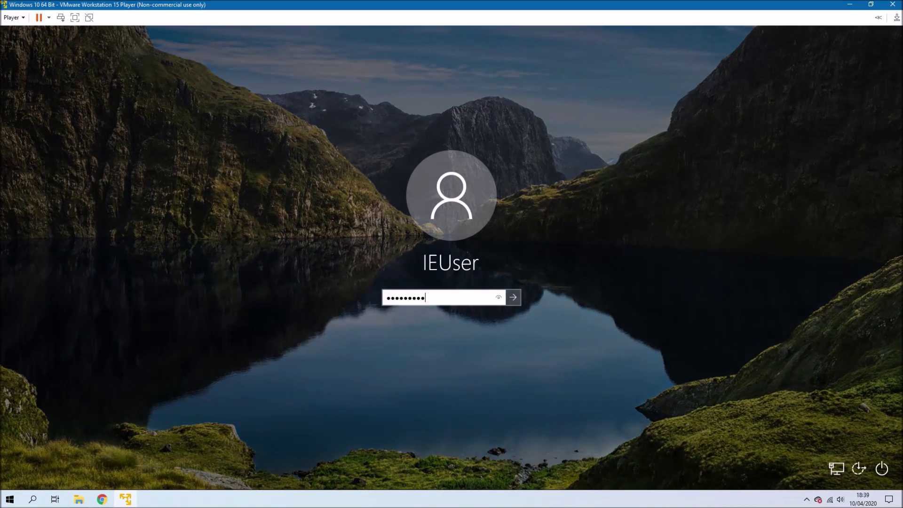
key("Return")
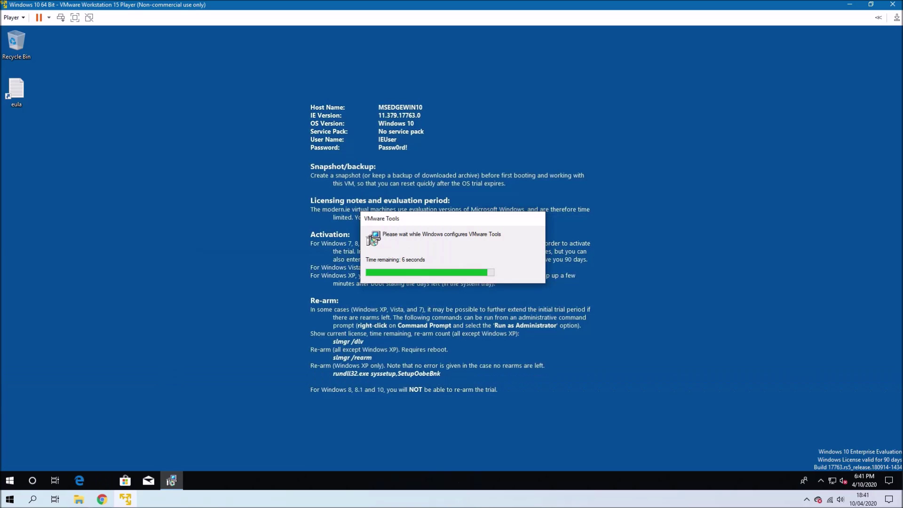
- Accept the VMware Tools reboot prompt and sign in as IEUser again
left_click(485, 287)
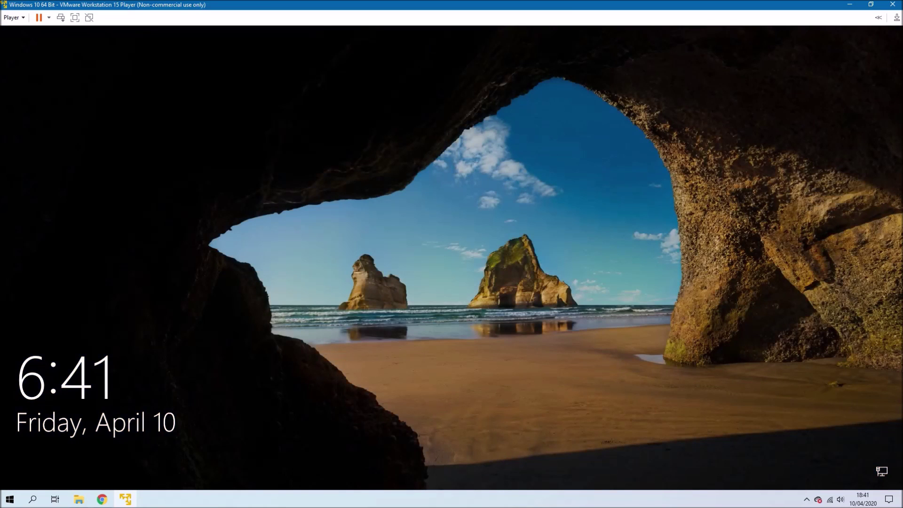
key("space")
type("Passw0rd!")
key("Return")
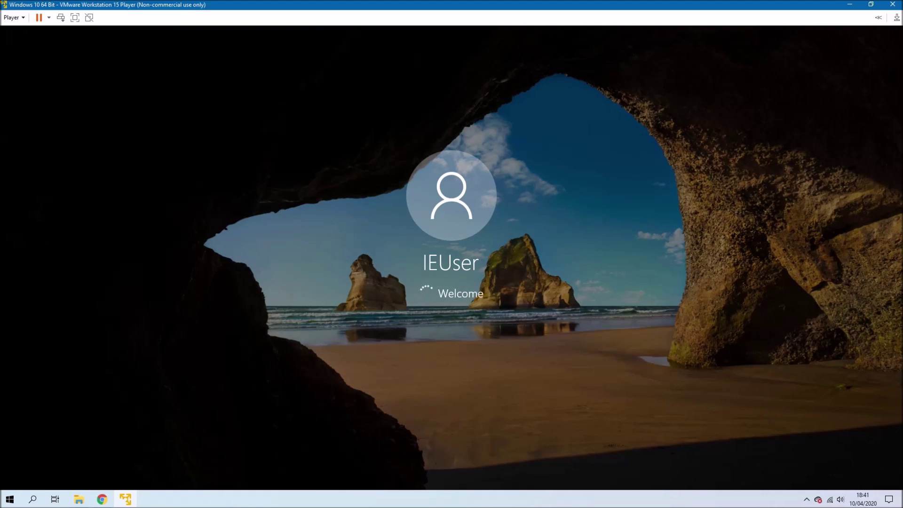
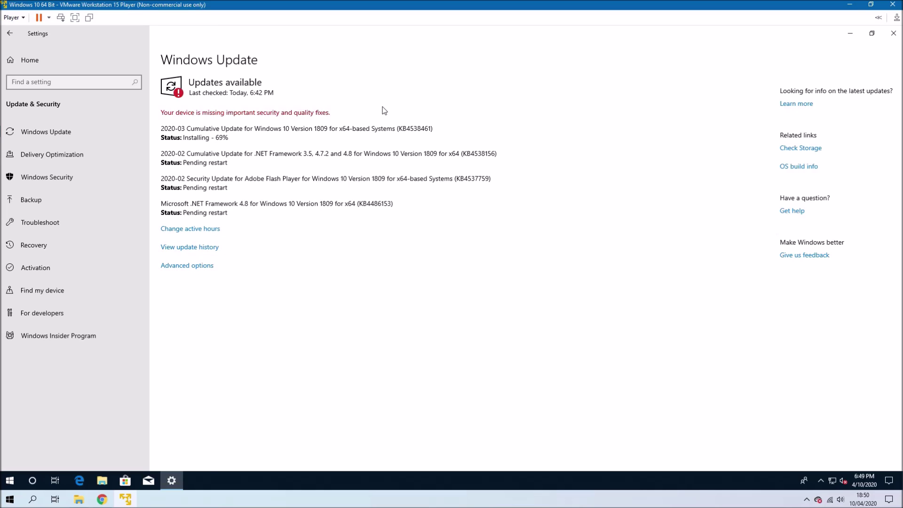
- Restart the Windows 10 guest from Windows Update to finish installing downloaded updates
left_click(169, 231)
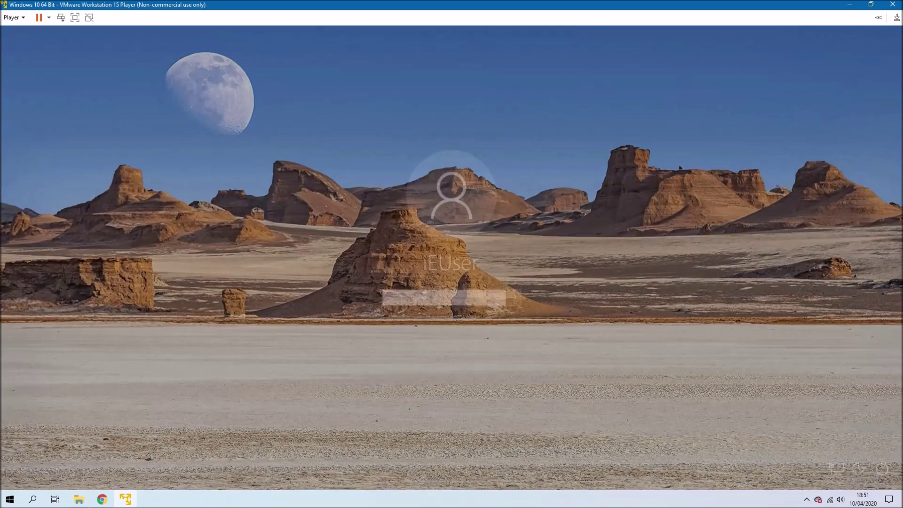
- Sign back in to the Windows 10 guest with the account password
type("••••••")
type("rd!")
key("Return")
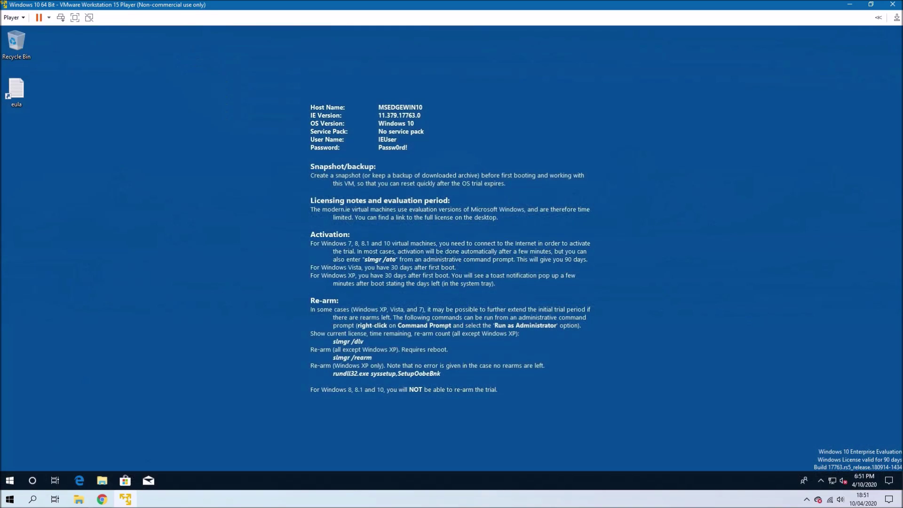
- Check for updates in Update & Security, then restart to install the 2020-03 cumulative update
left_click(9, 481)
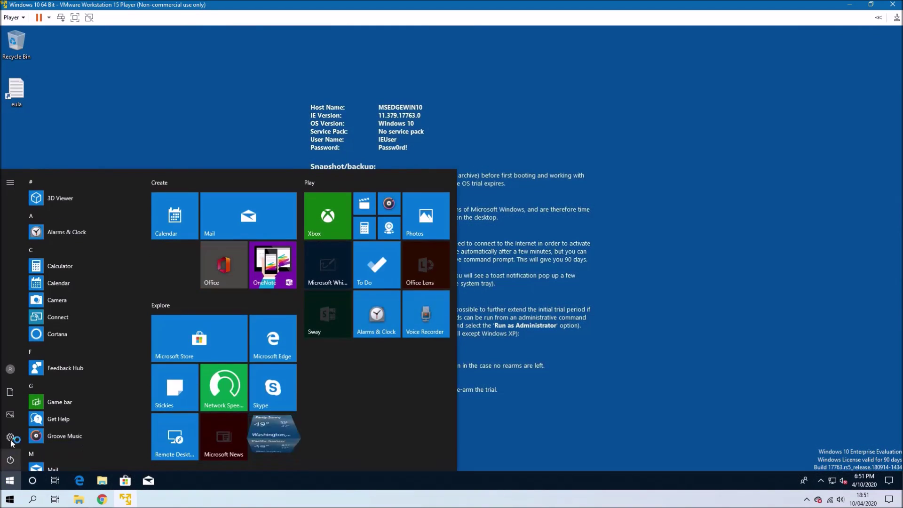
left_click(9, 436)
left_click(144, 287)
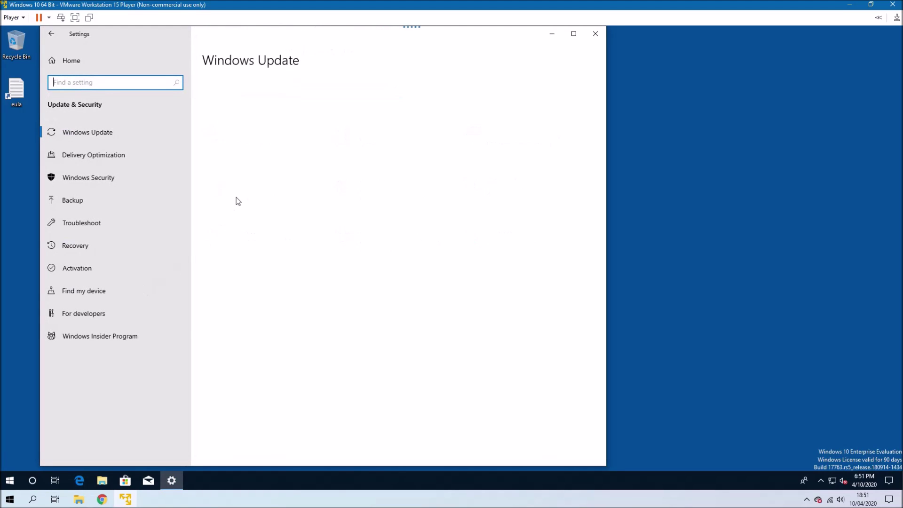
left_click(241, 134)
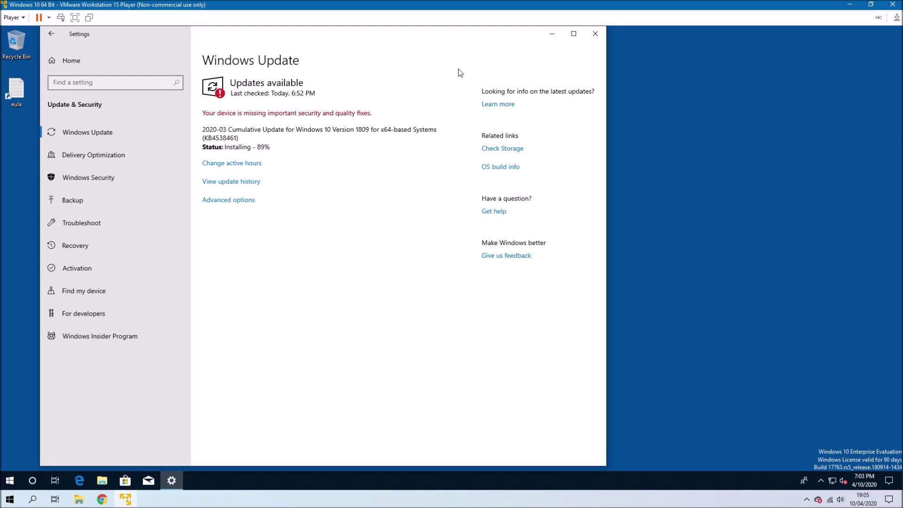
left_click(203, 165)
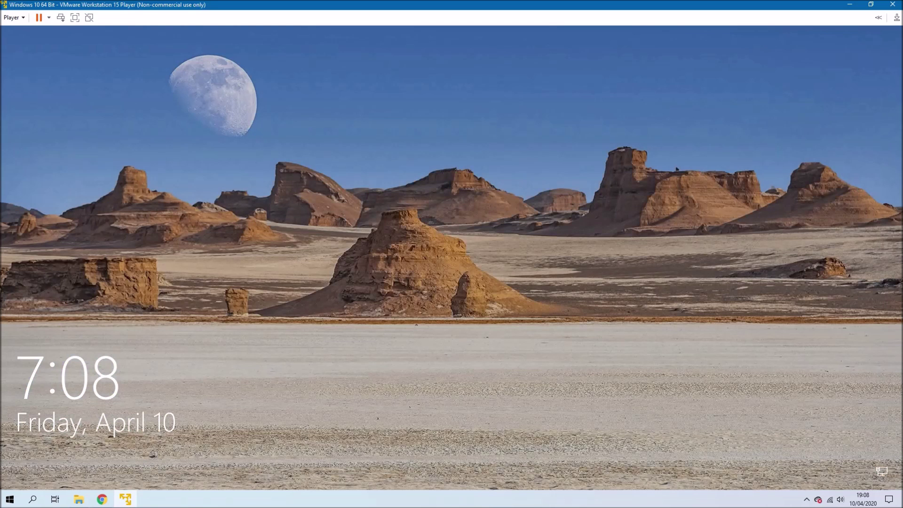
- Sign in to the guest from the lock screen with the account password
key("Return")
type("Passw0rd!")
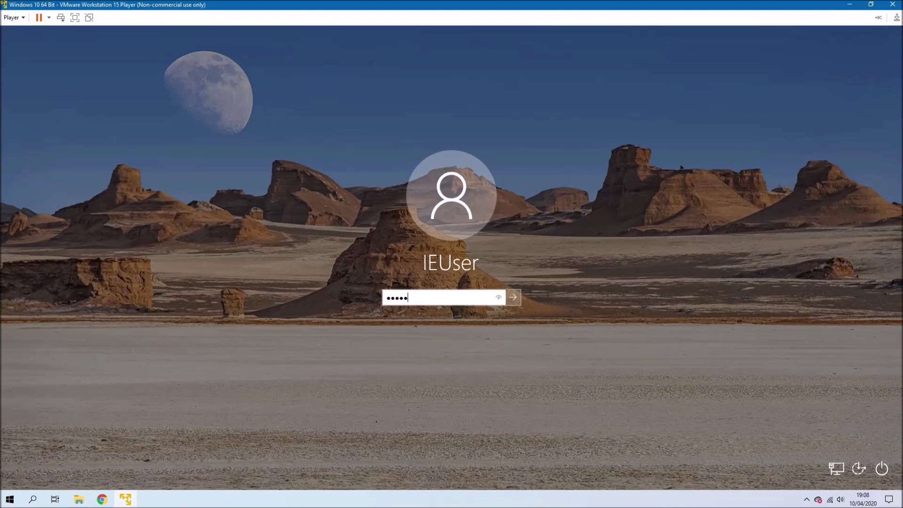
key("Return")
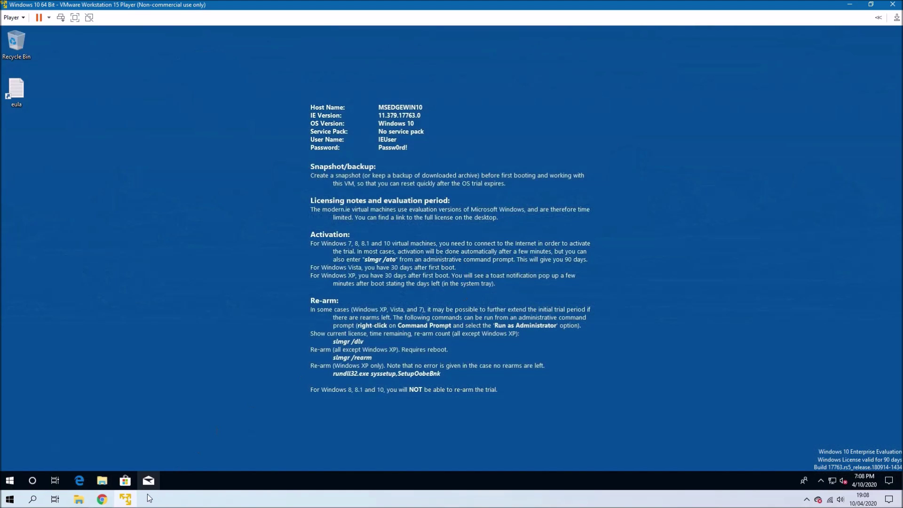
- Recheck Windows Update, confirm Windows 10 Enterprise Evaluation is activated, and close Settings
left_click(7, 482)
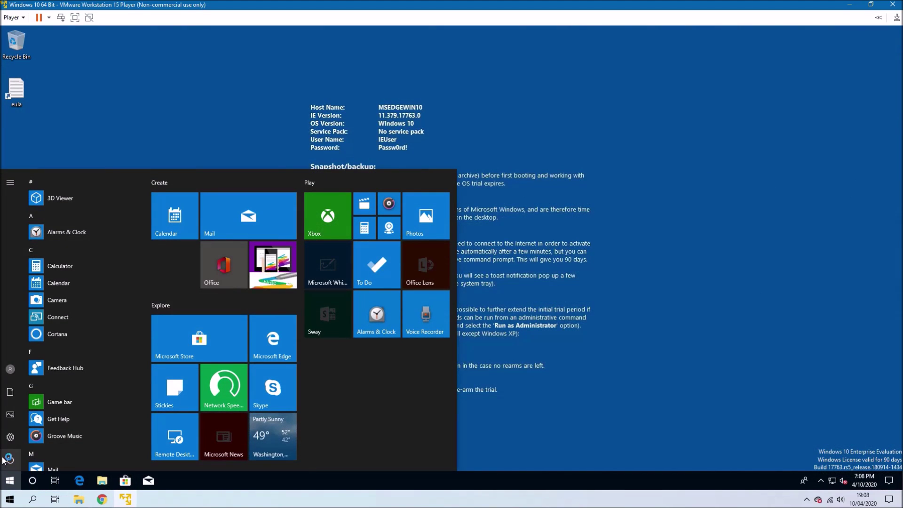
left_click(10, 437)
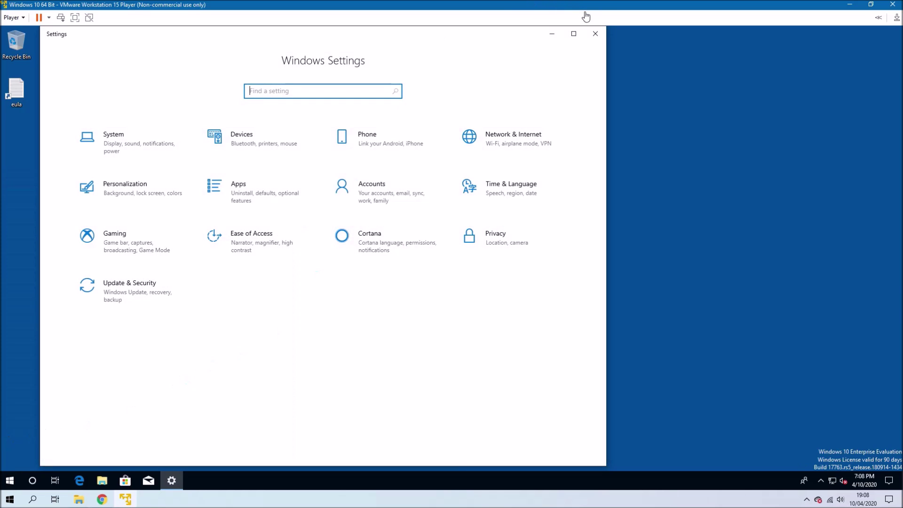
left_click(574, 33)
left_click(471, 253)
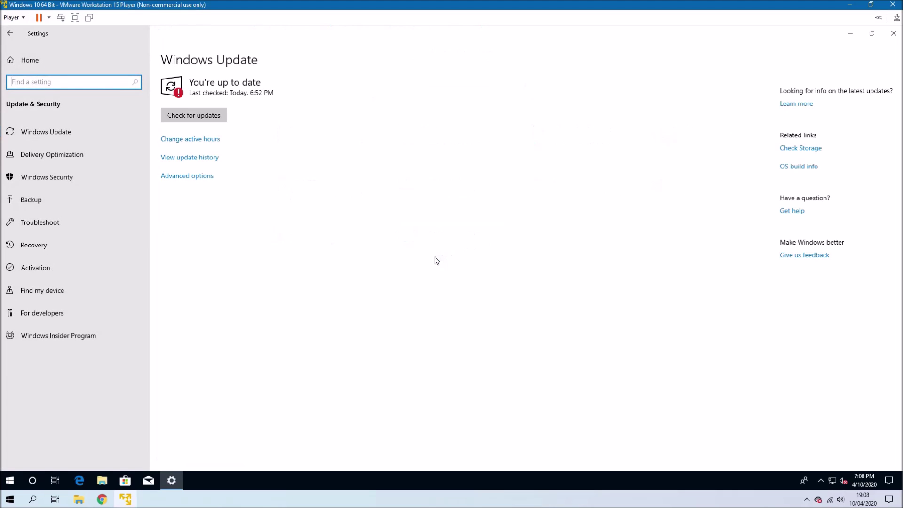
left_click(188, 117)
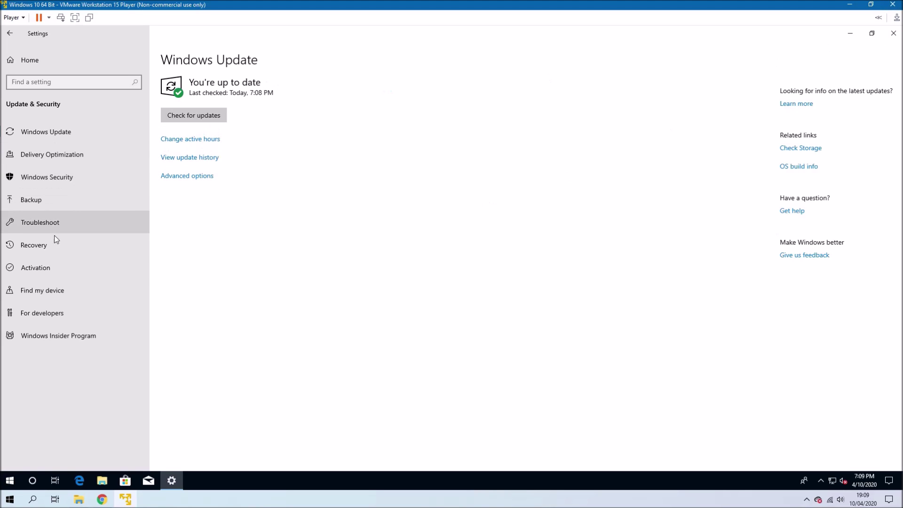
left_click(64, 272)
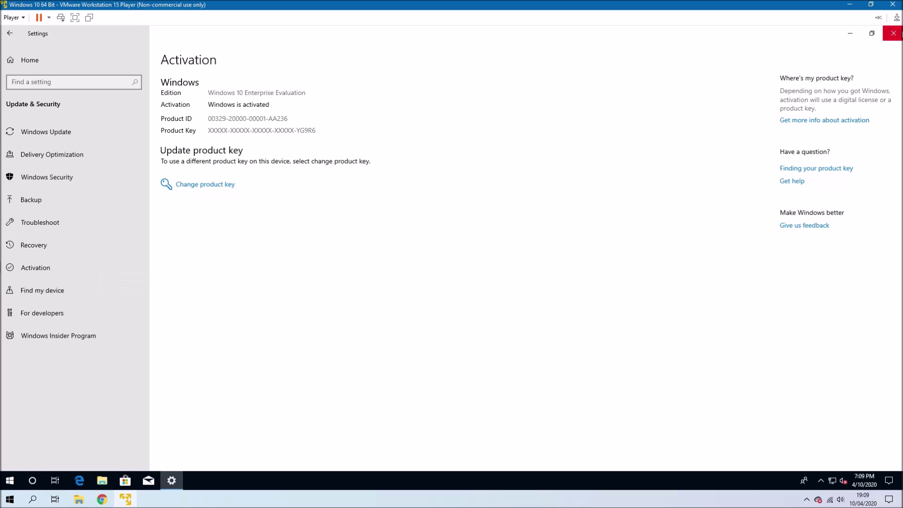
left_click(900, 34)
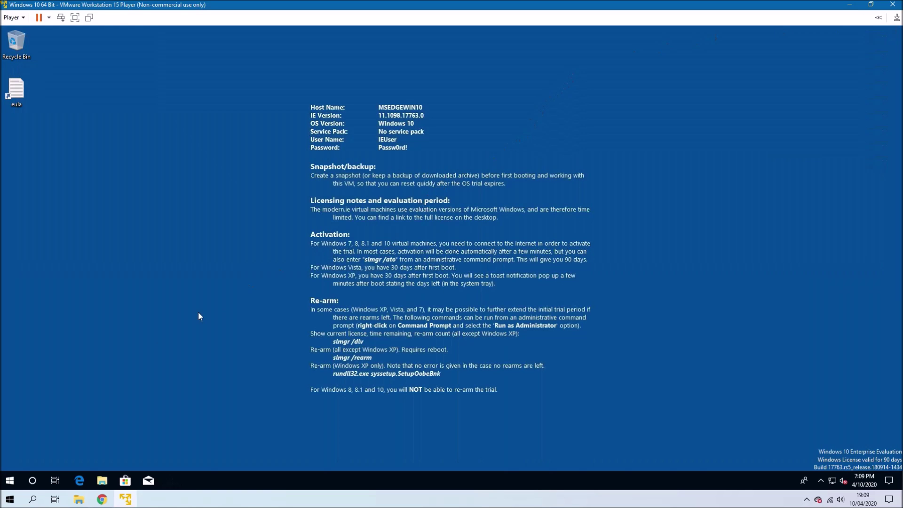
- Shut down the guest Windows from the Start button's power options
right_click(10, 479)
mouse_move(79, 453)
left_click(167, 418)
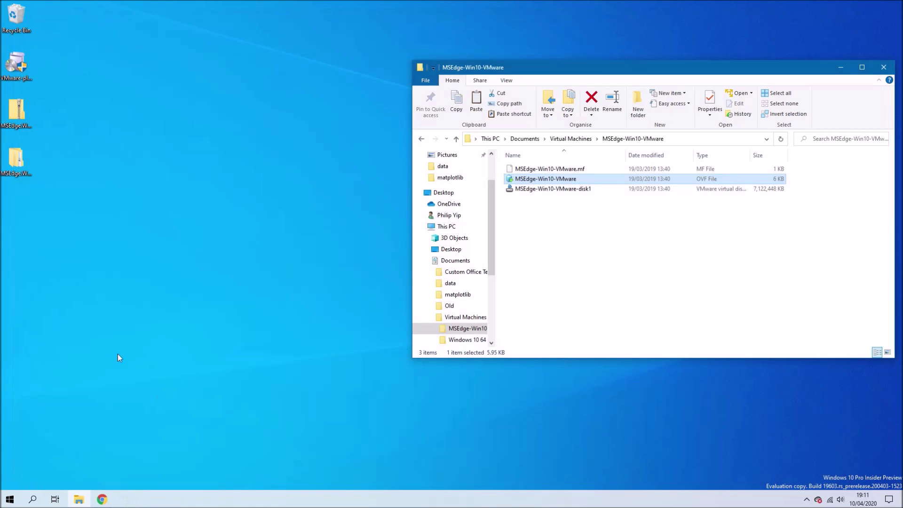
- Close the MSEdge-Win10-VMware folder and launch VMware Workstation 15 Player with its Windows 10 64 Bit entry
left_click(884, 67)
left_click(10, 499)
left_click(55, 64)
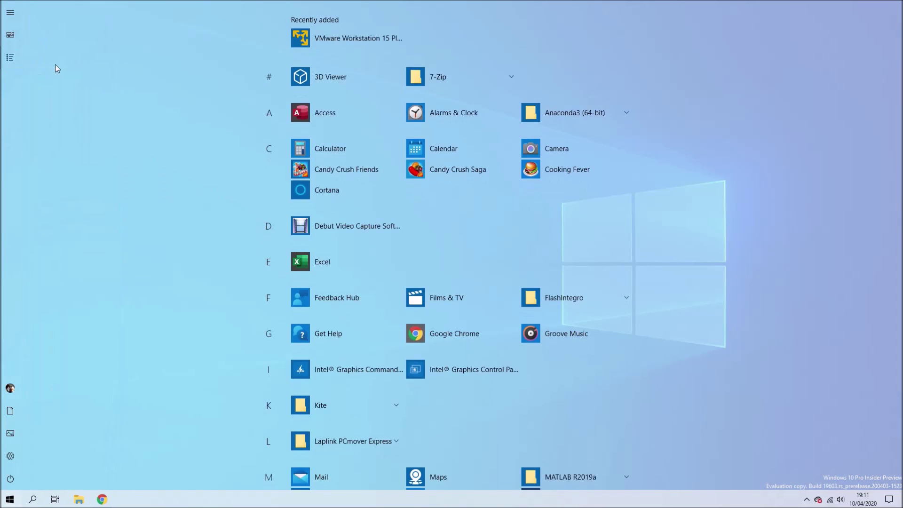
left_click(376, 21)
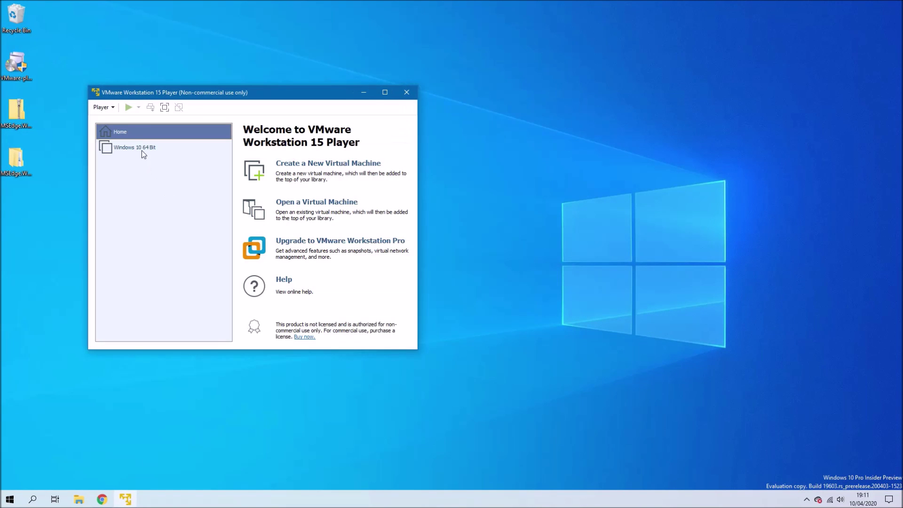
right_click(134, 139)
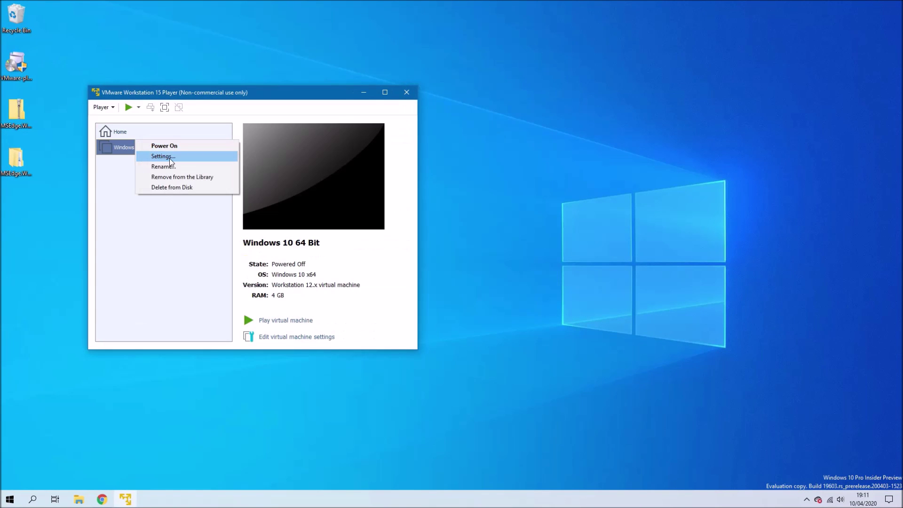
- Open the Windows 10 64 Bit machine's settings and review its hardware pages down to Display
left_click(170, 157)
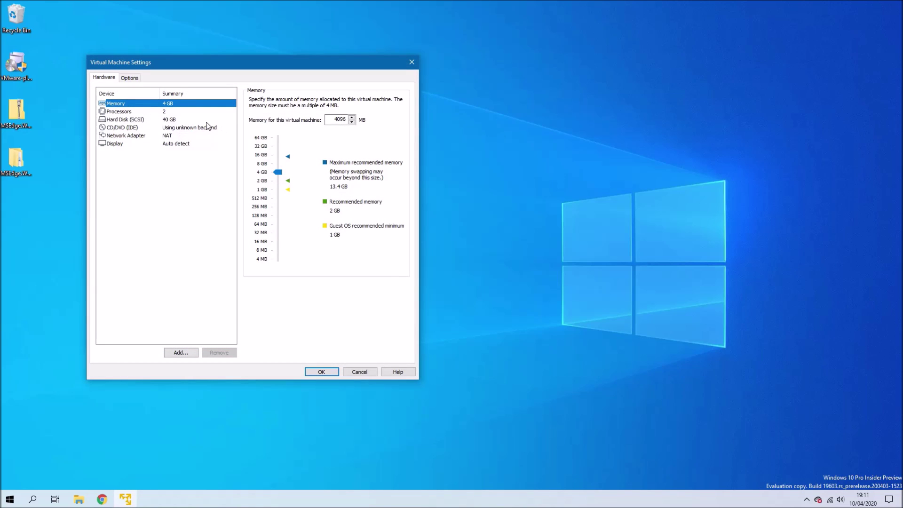
left_click(174, 112)
left_click(173, 119)
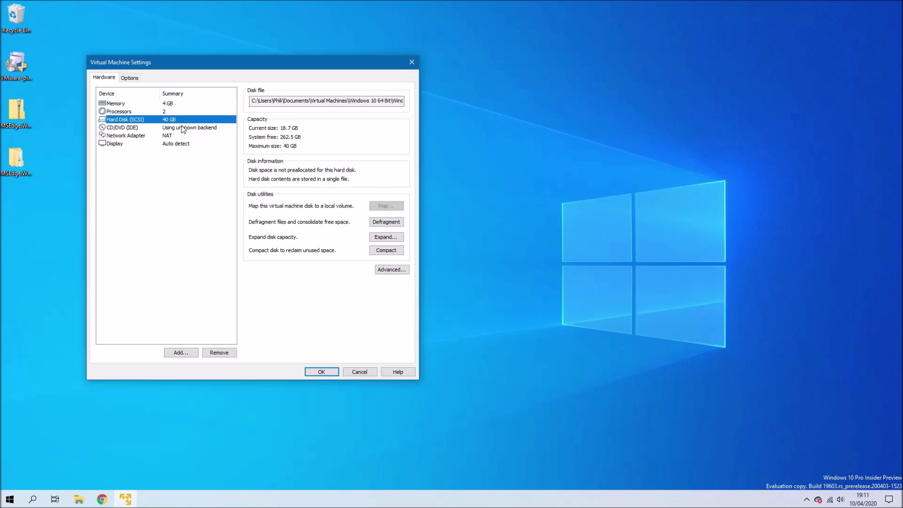
left_click(187, 128)
left_click(184, 136)
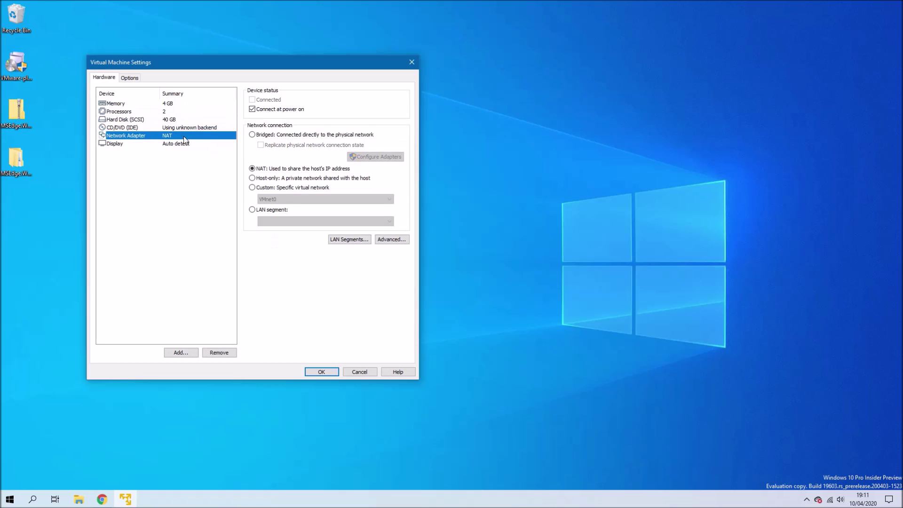
left_click(184, 145)
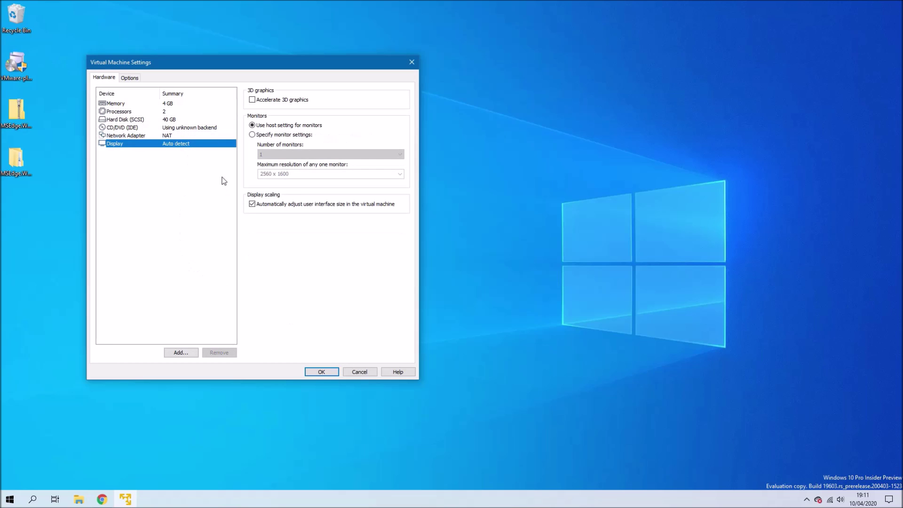
- Enable Accelerate 3D graphics and set graphics memory to the recommended 1 GB
left_click(266, 104)
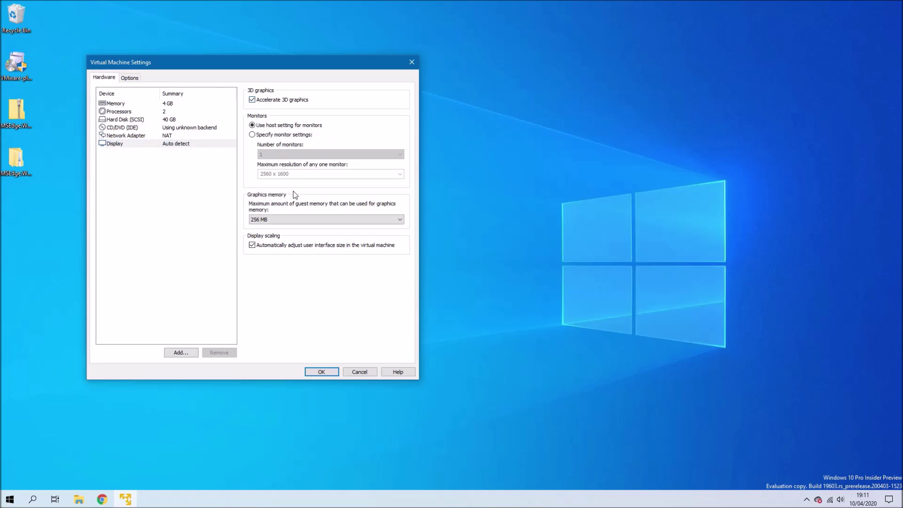
left_click(299, 220)
left_click(304, 272)
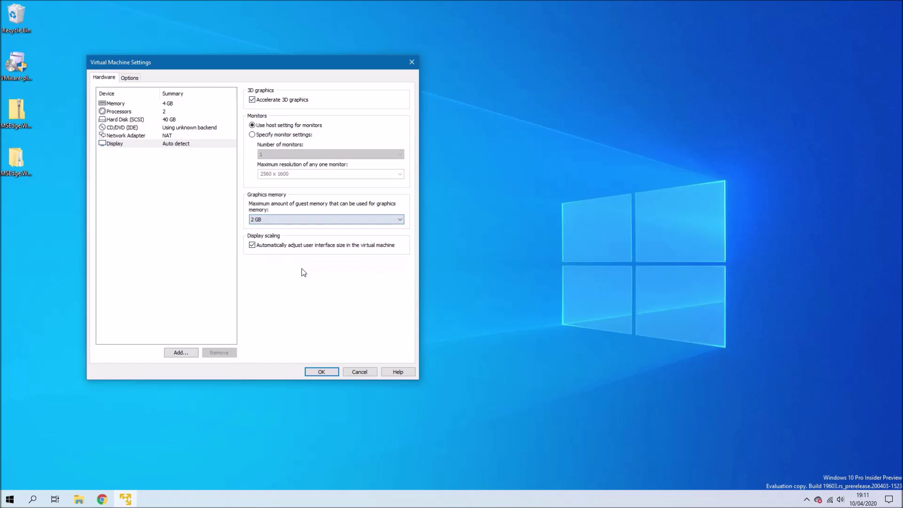
left_click(293, 218)
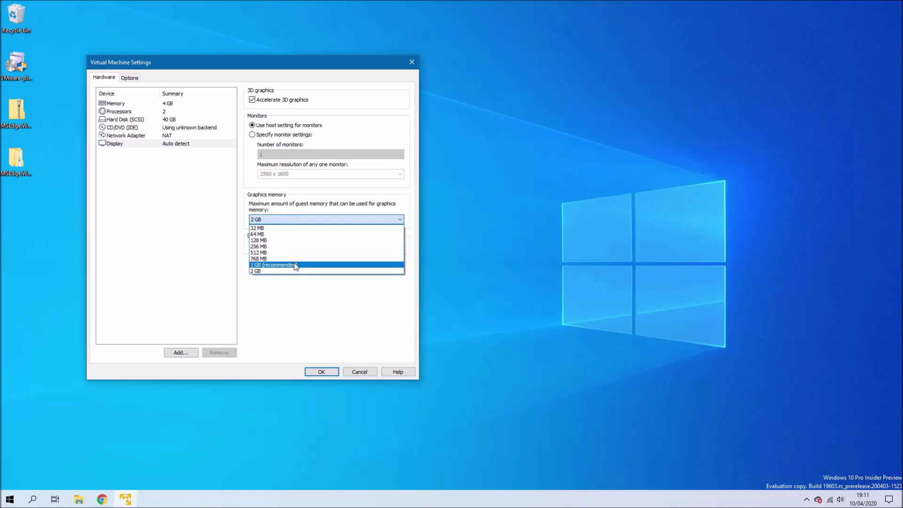
left_click(294, 264)
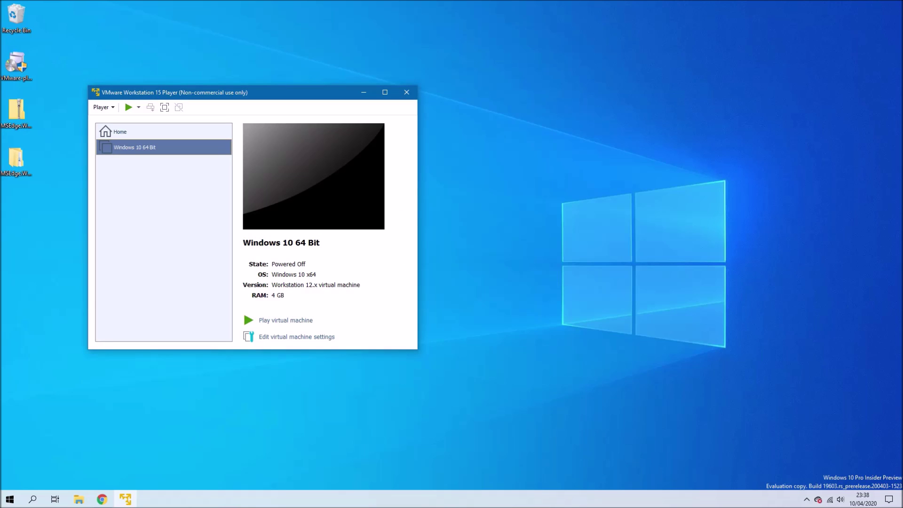
- Power on the Windows 10 VM, maximize its window and sign in with the account password
left_click(128, 107)
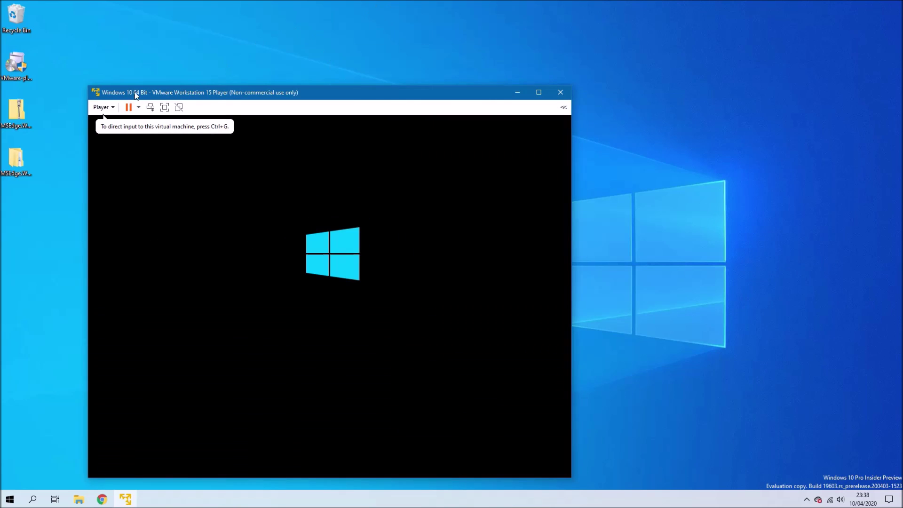
left_click_drag(135, 96, 167, 5)
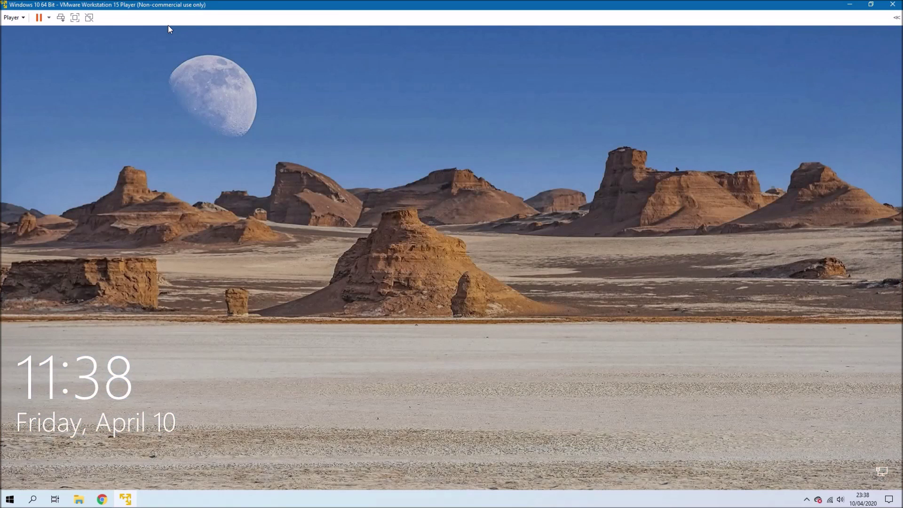
left_click(168, 26)
type("Passw0rd!")
key("Return")
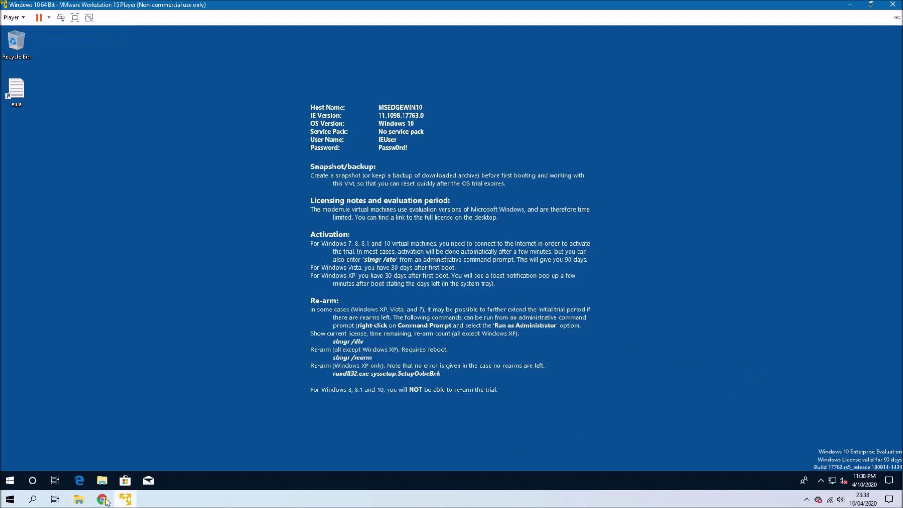
left_click(9, 481)
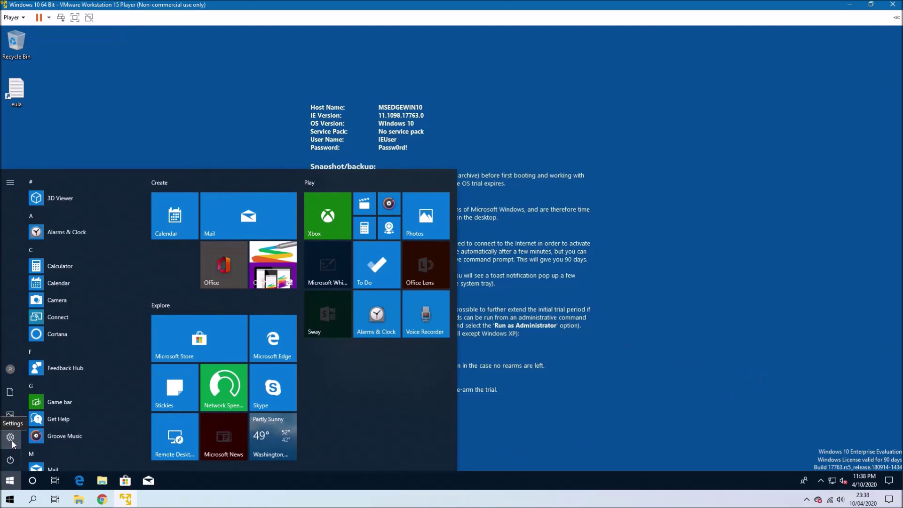
- In Time & Language, set the time zone to (UTC+00:00) Dublin, Edinburgh, Lisbon, London and turn on automatic time zone
left_click(12, 440)
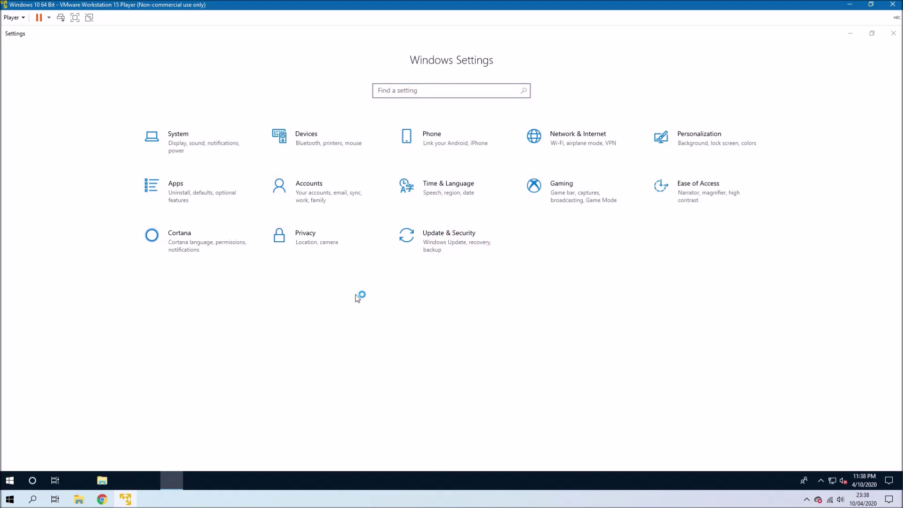
left_click(423, 204)
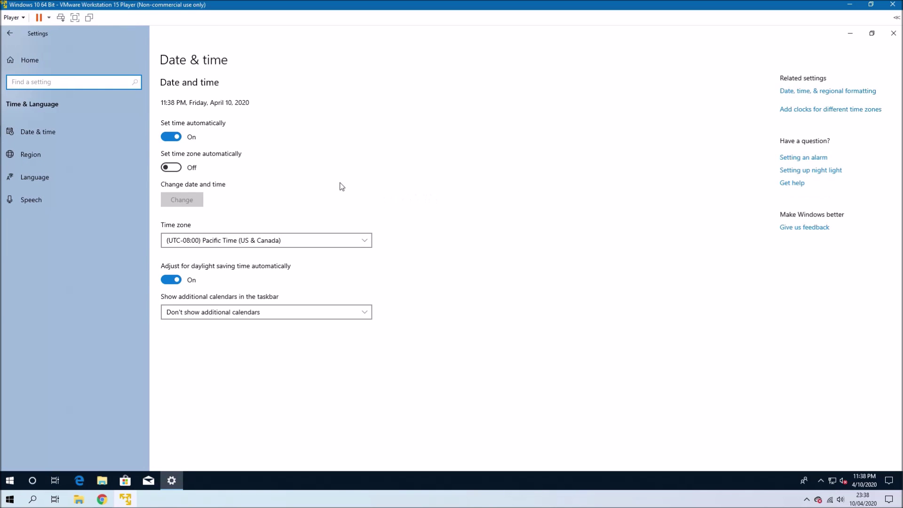
left_click(335, 241)
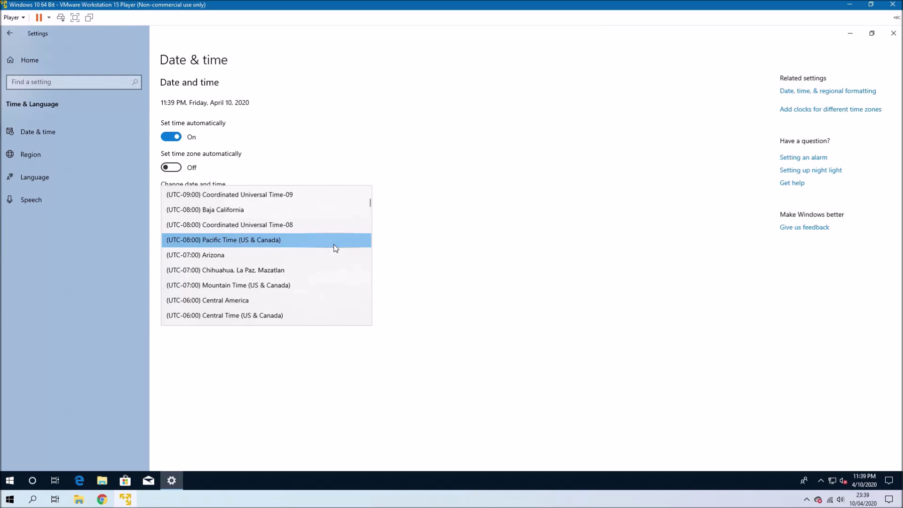
scroll(316, 272, "down", 8)
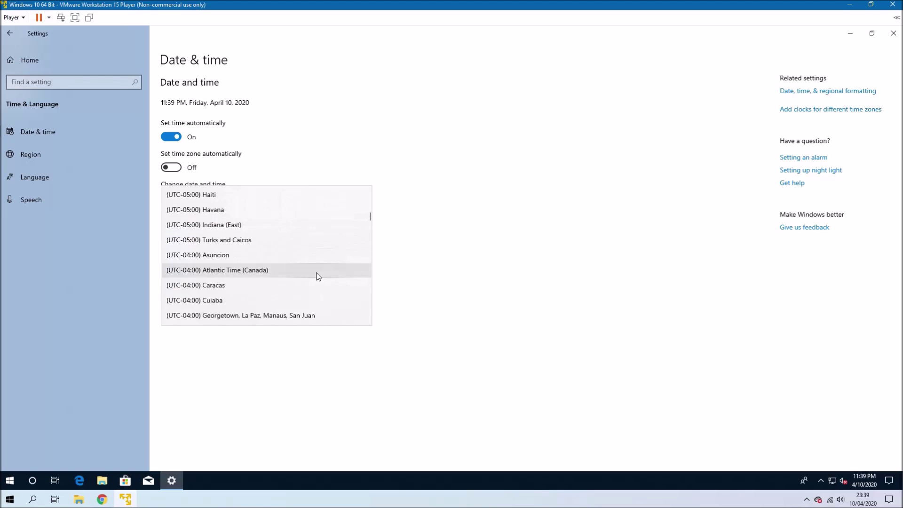
scroll(318, 276, "down", 3)
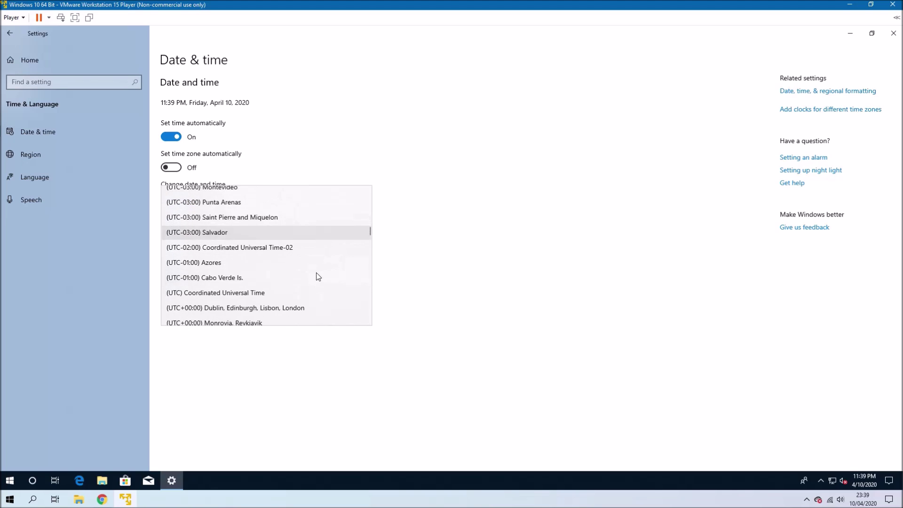
left_click(316, 306)
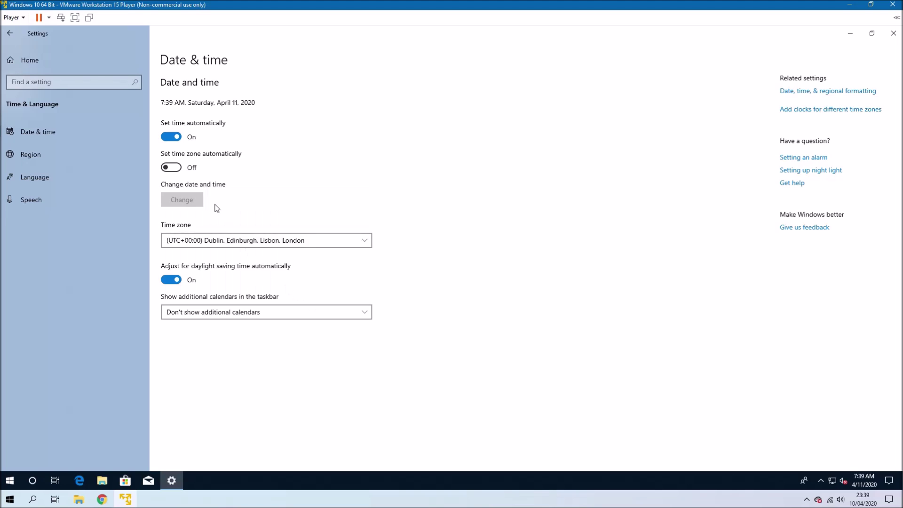
left_click(176, 168)
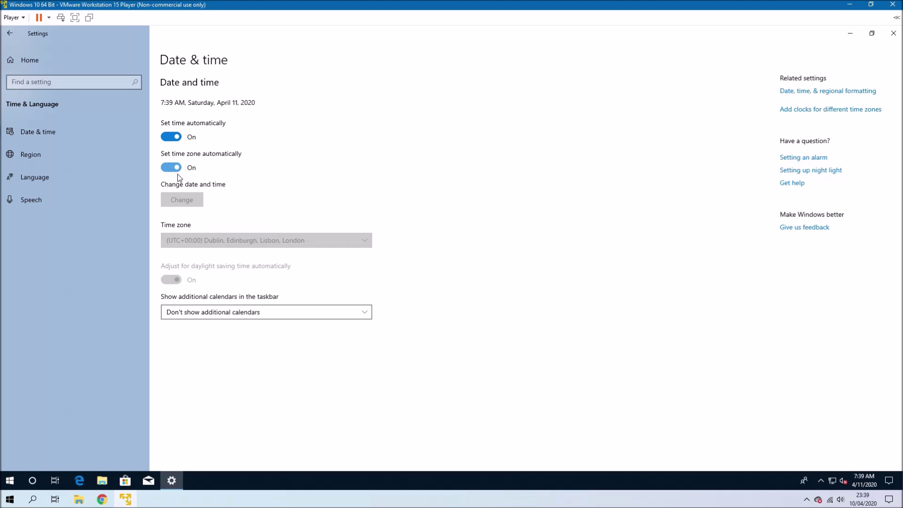
- Set Country or region to United Kingdom and Regional format to English (United Kingdom)
left_click(800, 92)
left_click(343, 118)
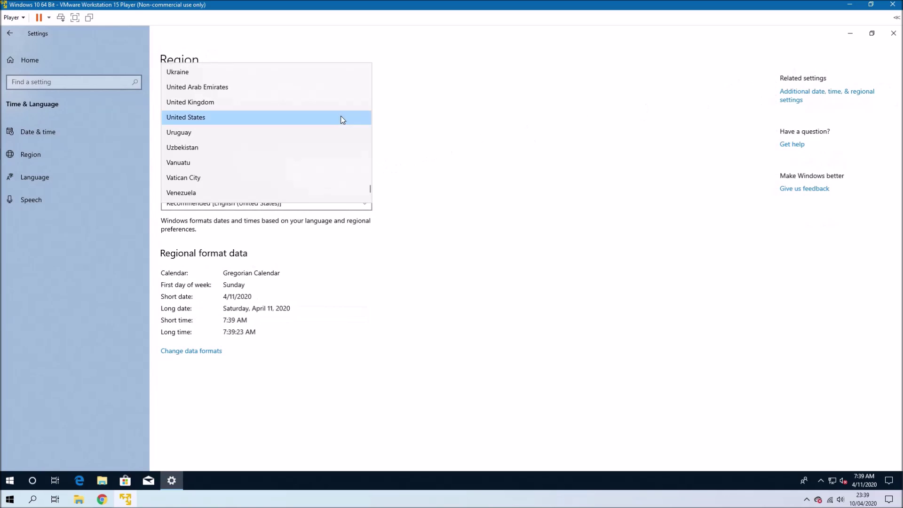
left_click(342, 103)
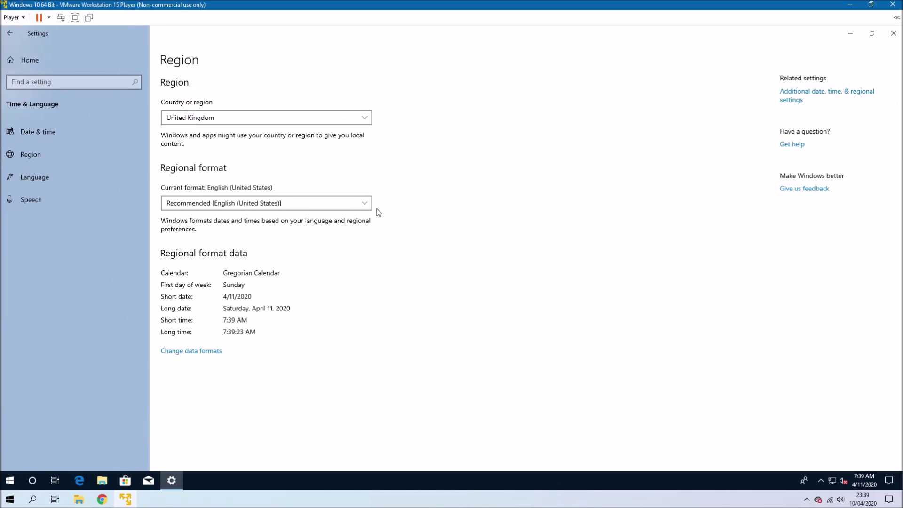
left_click(363, 203)
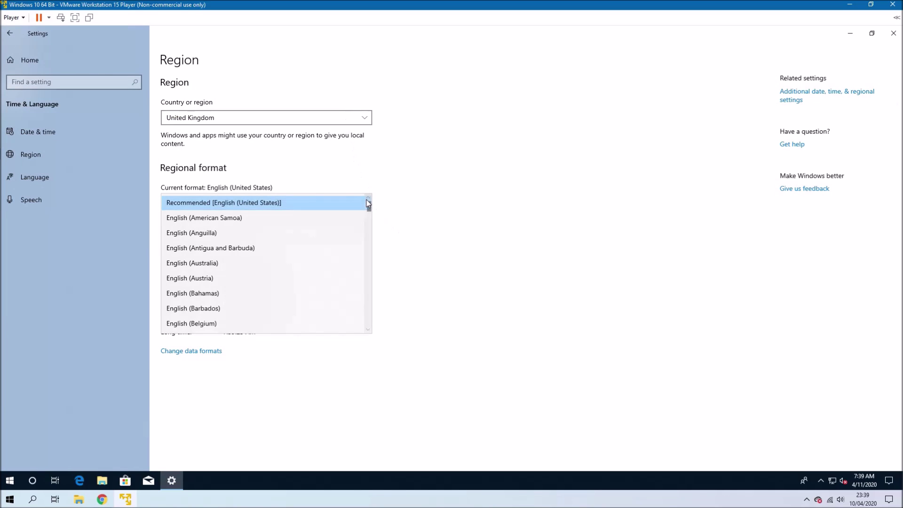
scroll(333, 246, "down", 9)
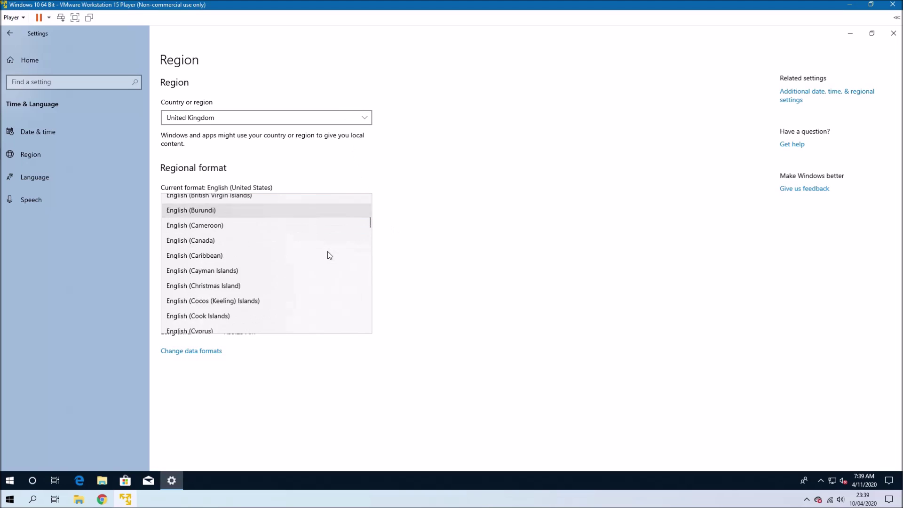
scroll(330, 255, "down", 20)
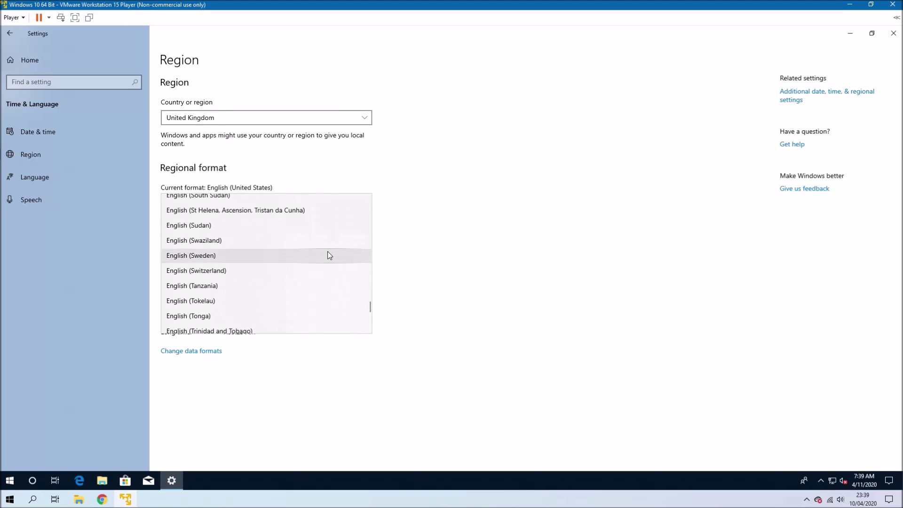
left_click(306, 310)
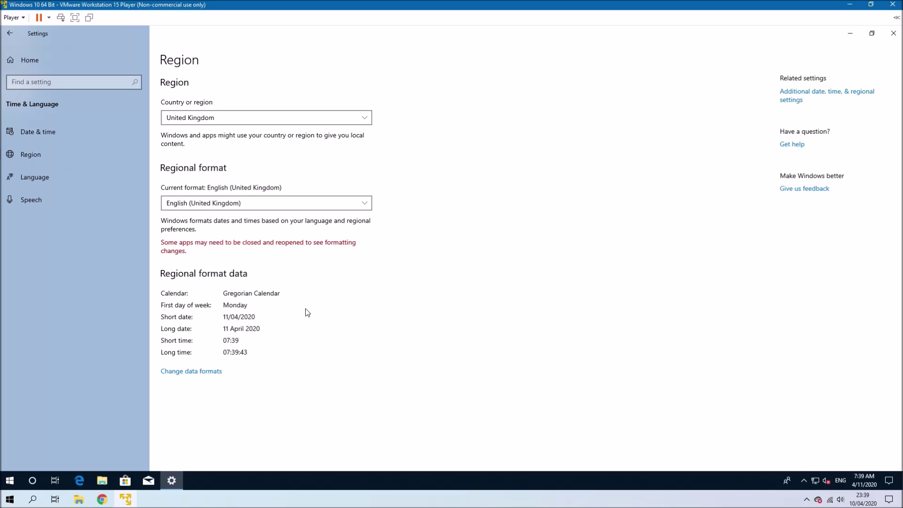
- Close the guest Settings window and right-click the empty guest desktop for its shortcut menu
left_click(893, 34)
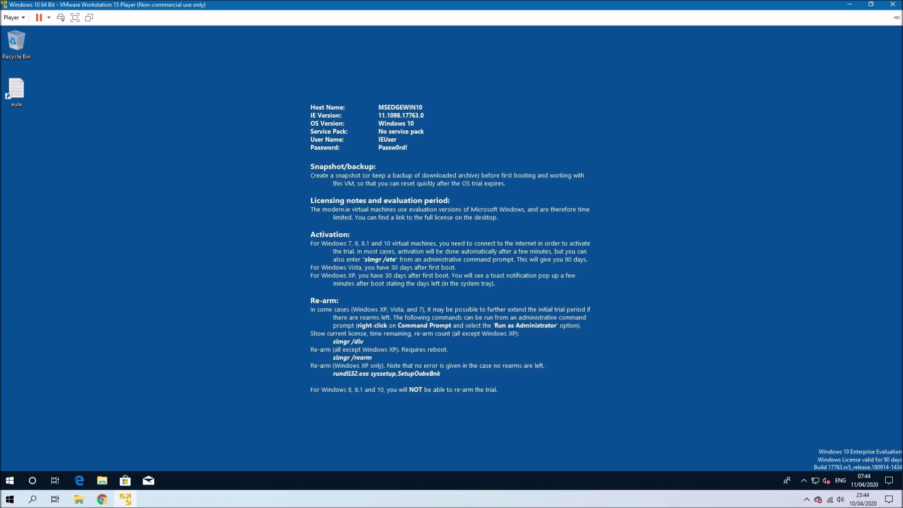
right_click(87, 158)
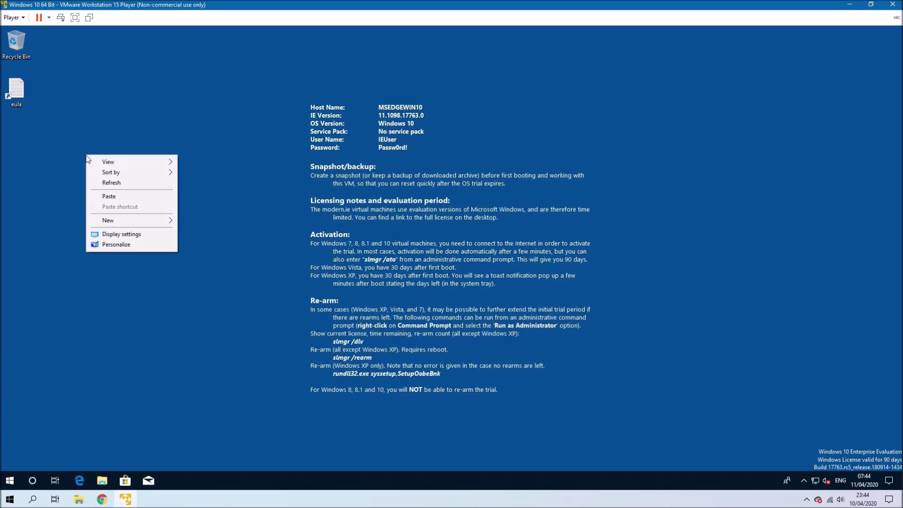